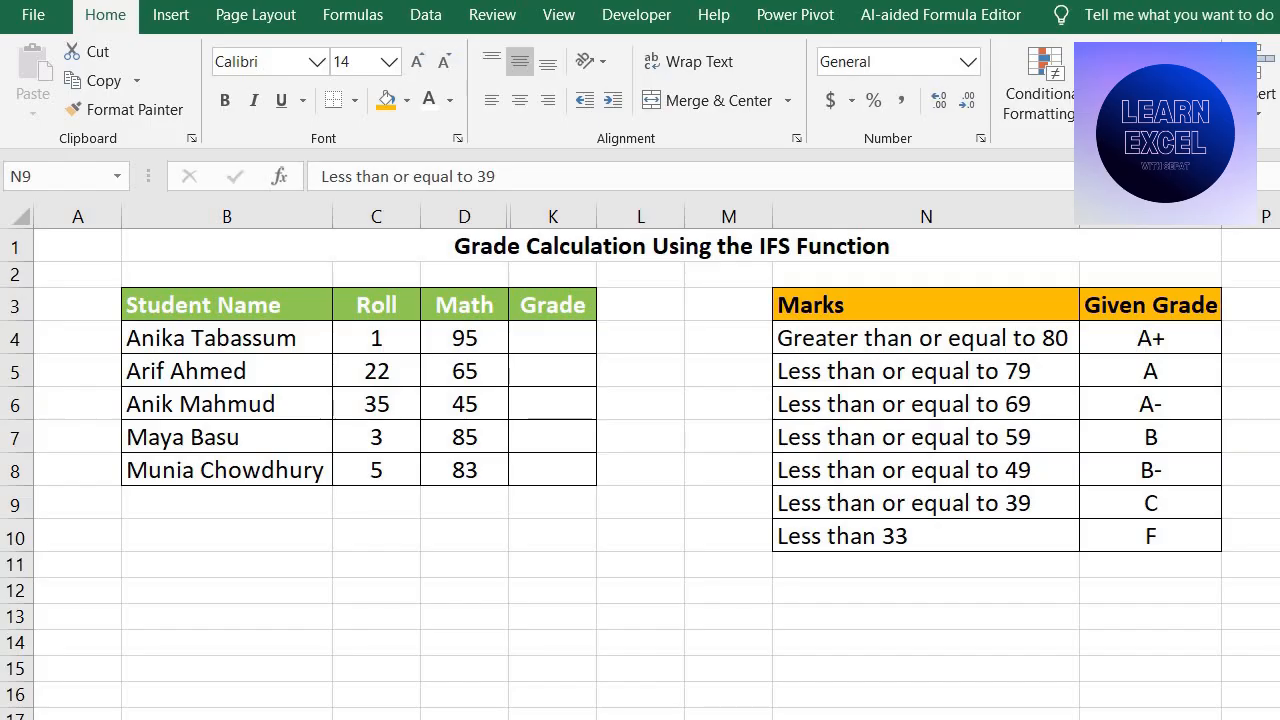
- Review the mark ranges and their assigned grades in the grading criteria table
left_click(926, 338)
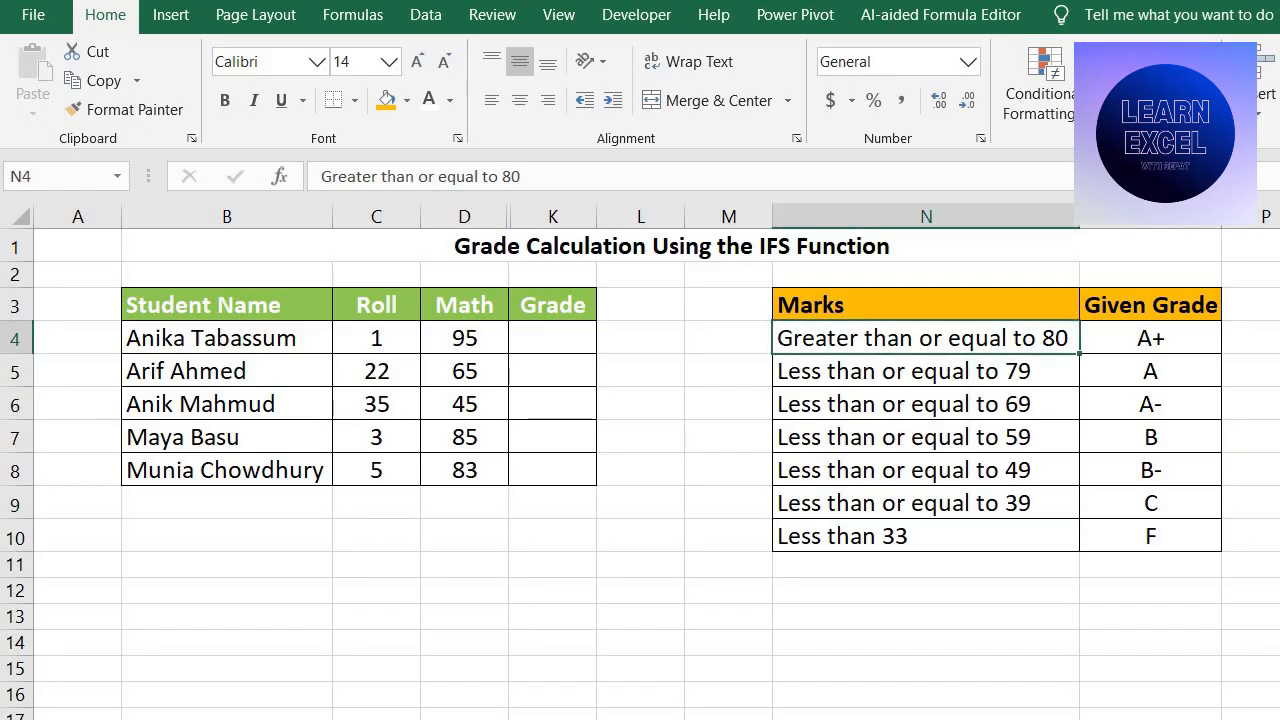
left_click(1150, 338)
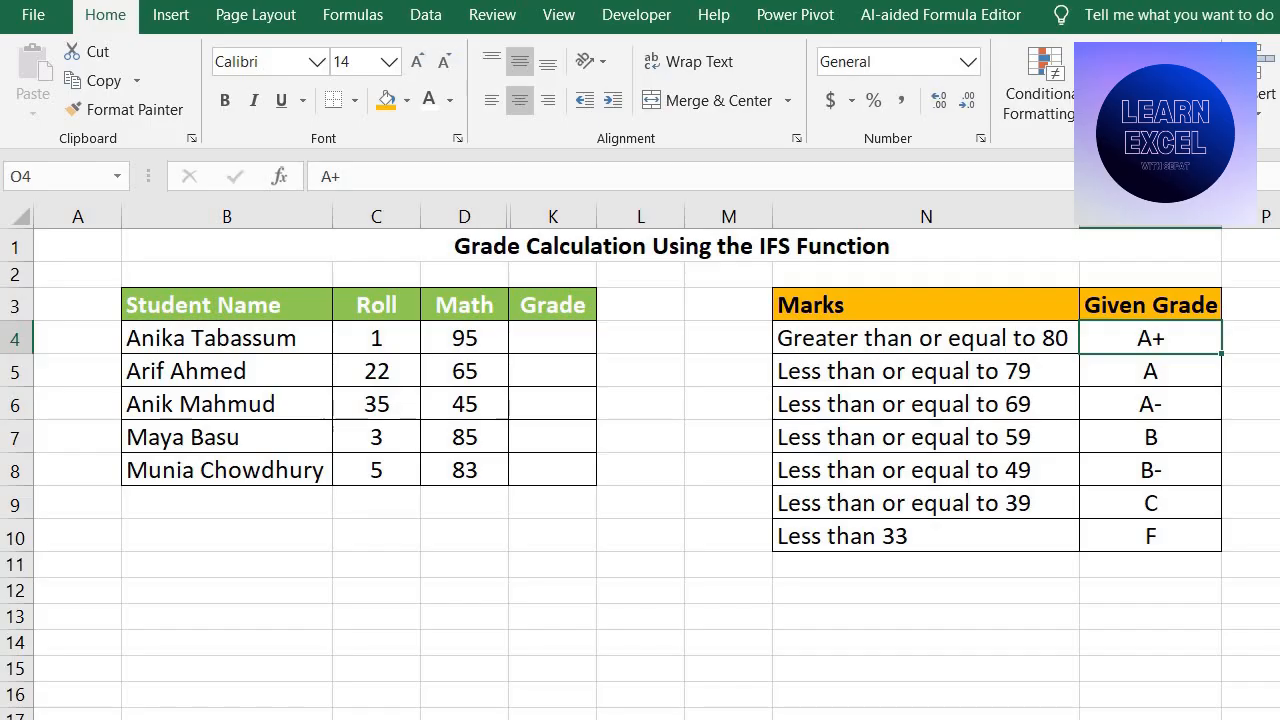
left_click(1150, 470)
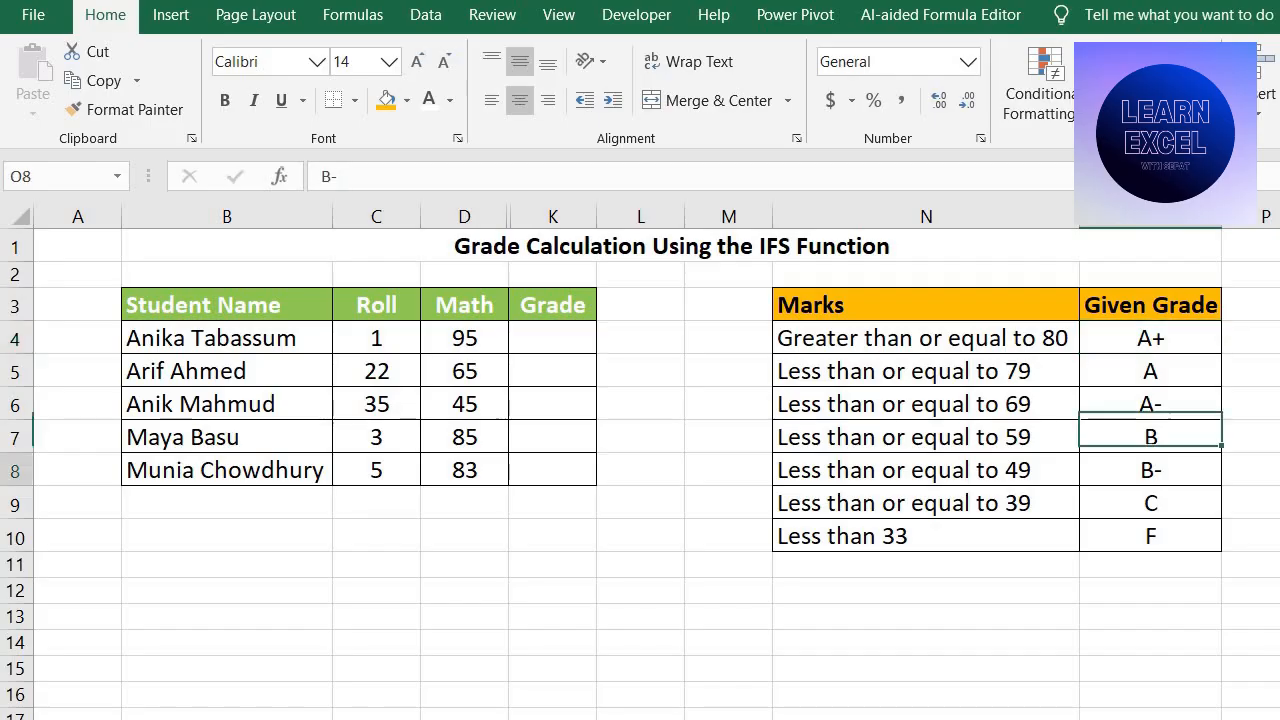
left_click(1150, 503)
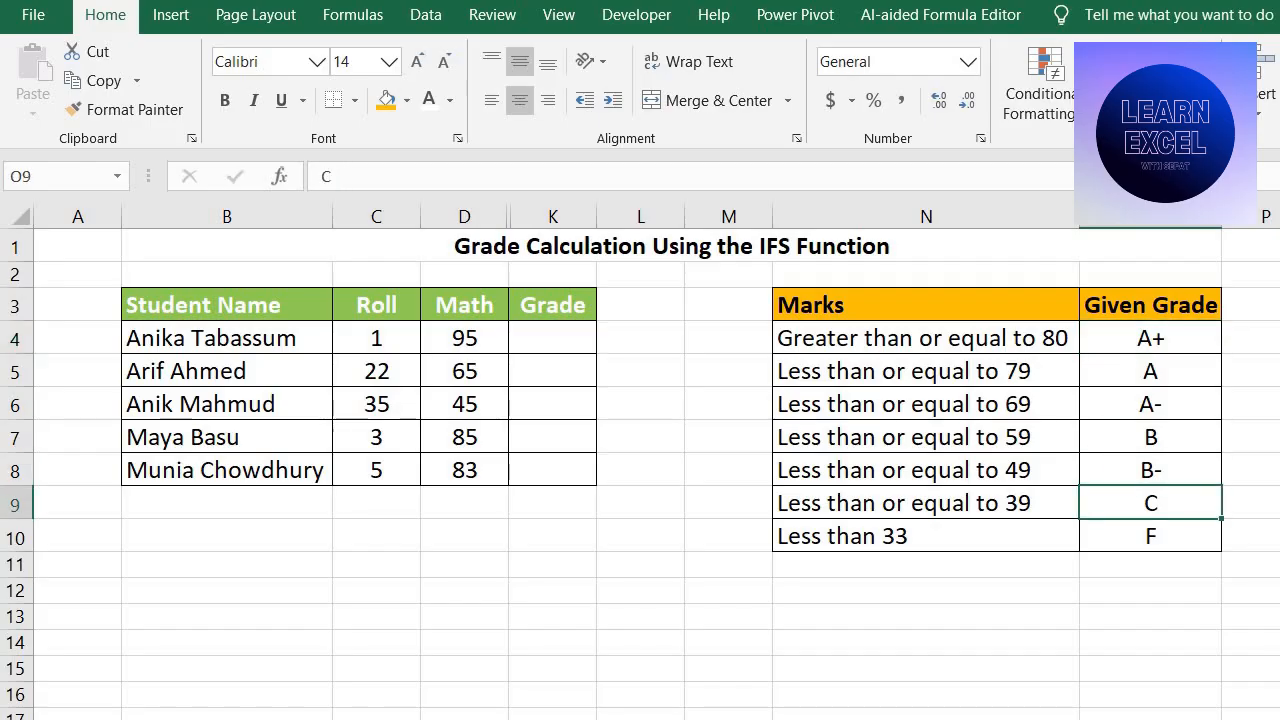
left_click(1150, 536)
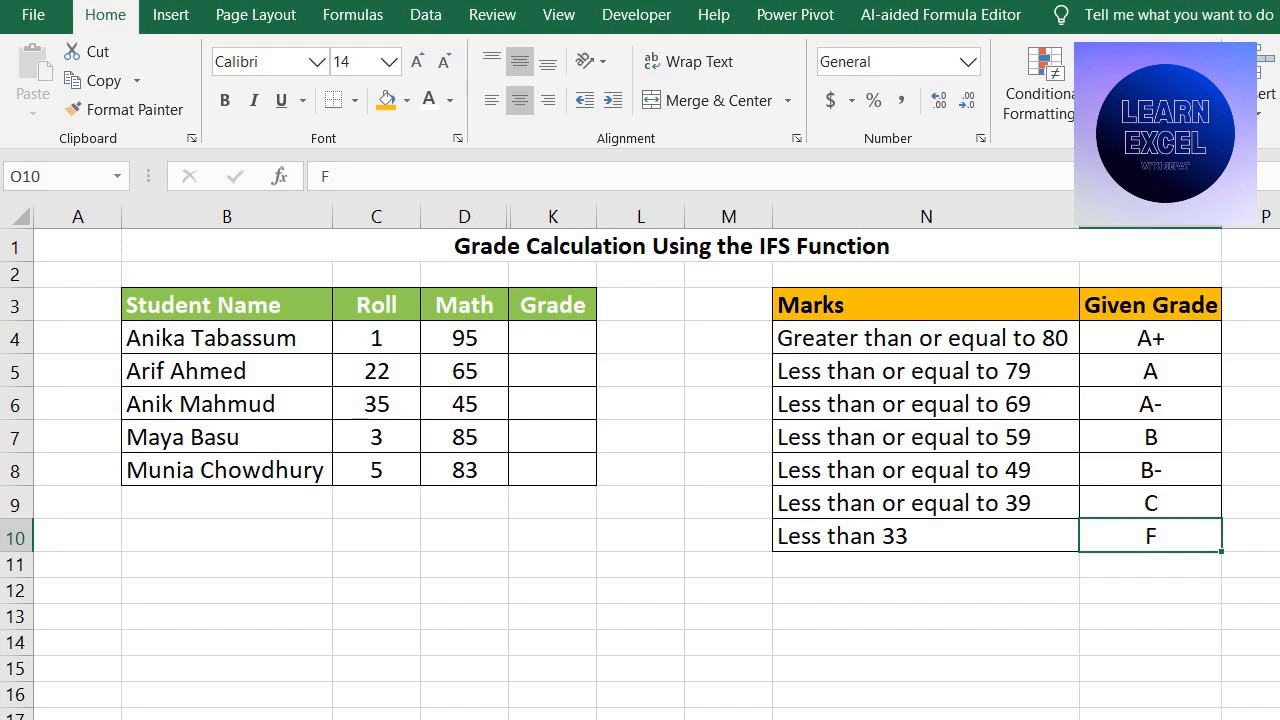
- Start an IFS formula in K4 that returns "F" when the math mark in D4 is below 33
left_click(553, 338)
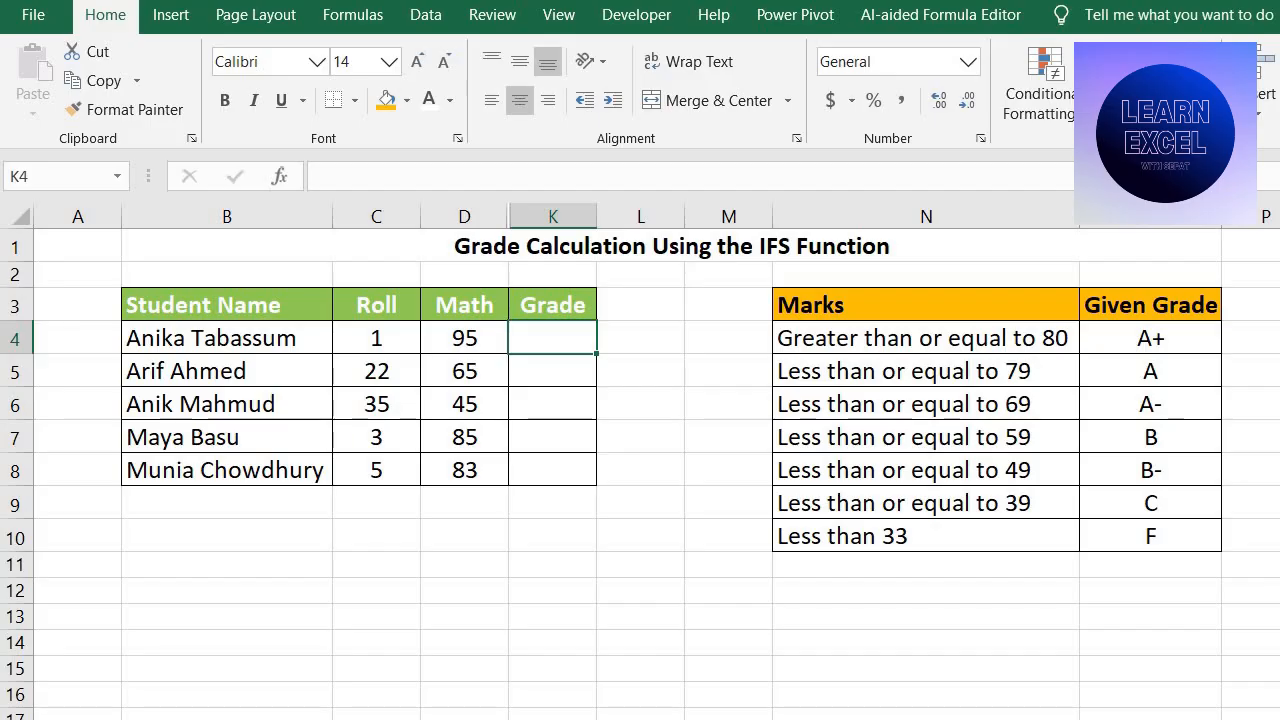
type("=IFS")
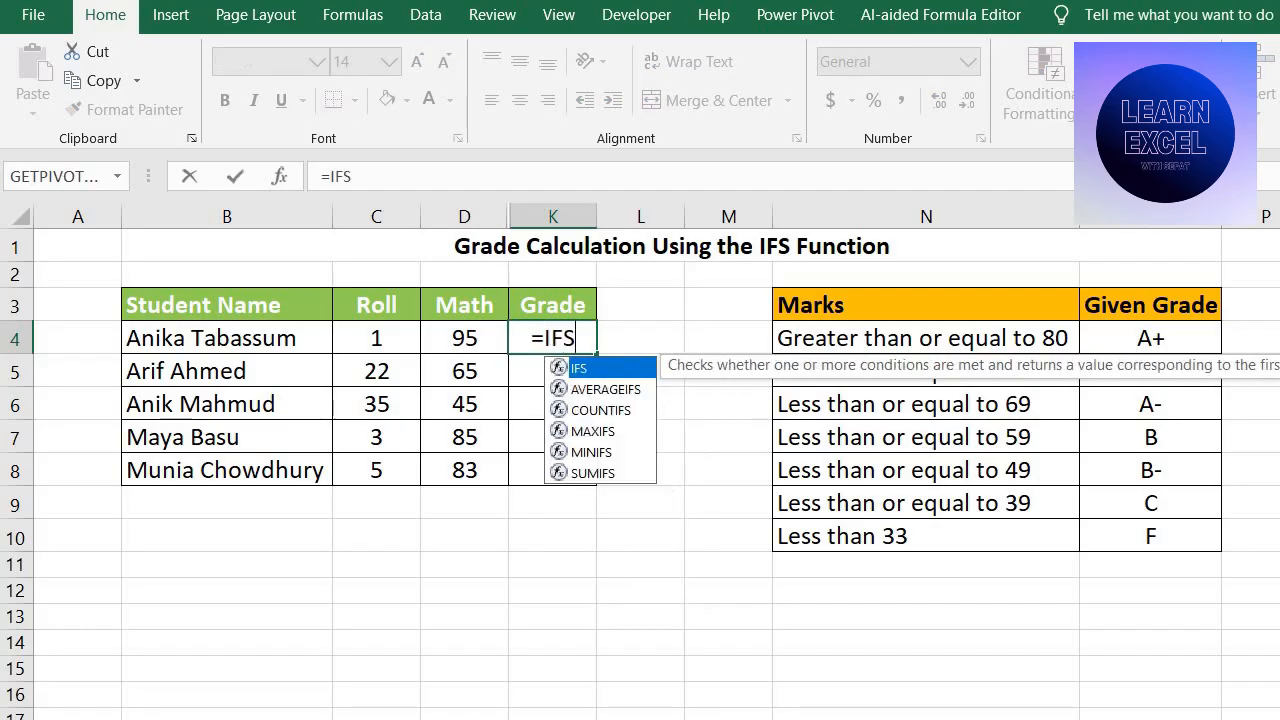
type("(")
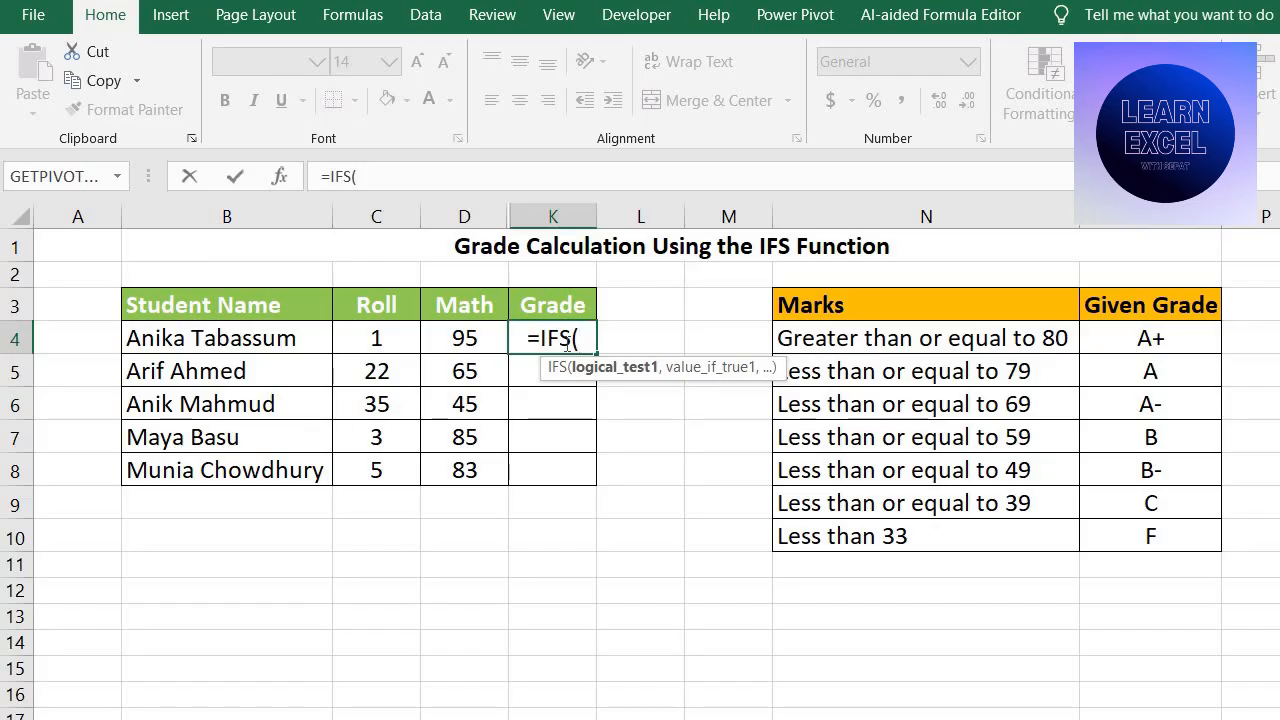
left_click(474, 338)
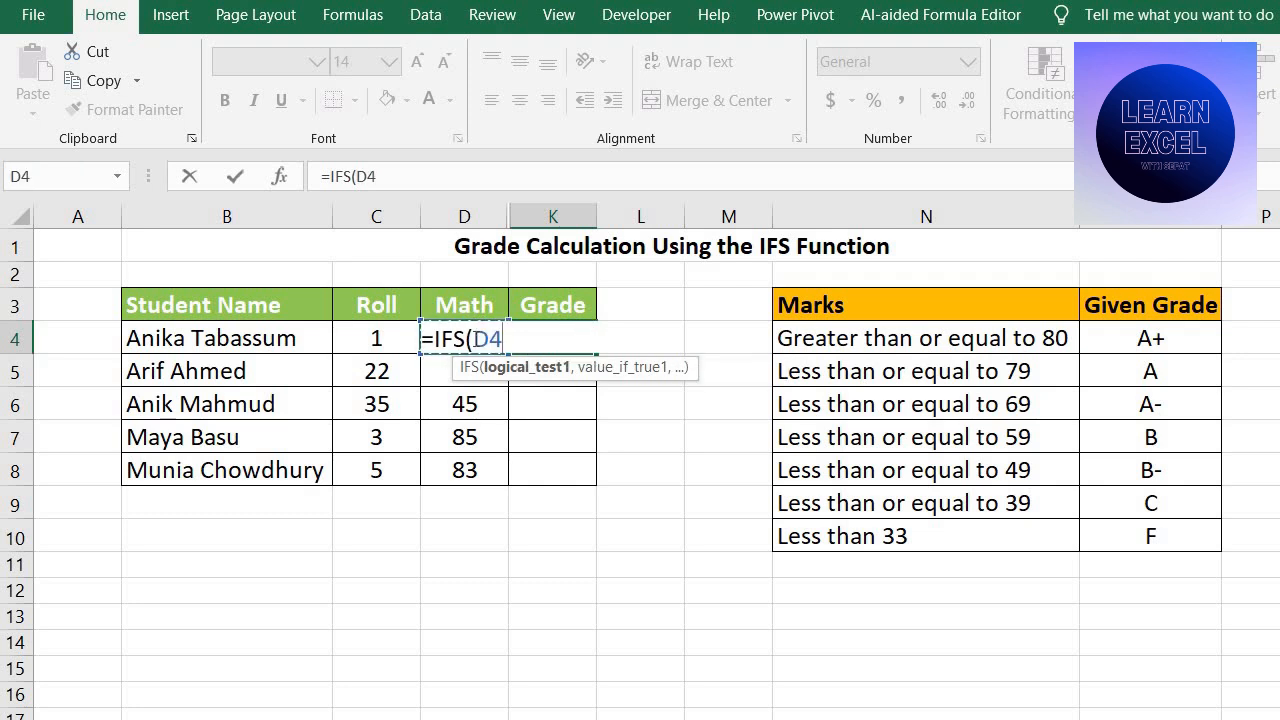
type("<")
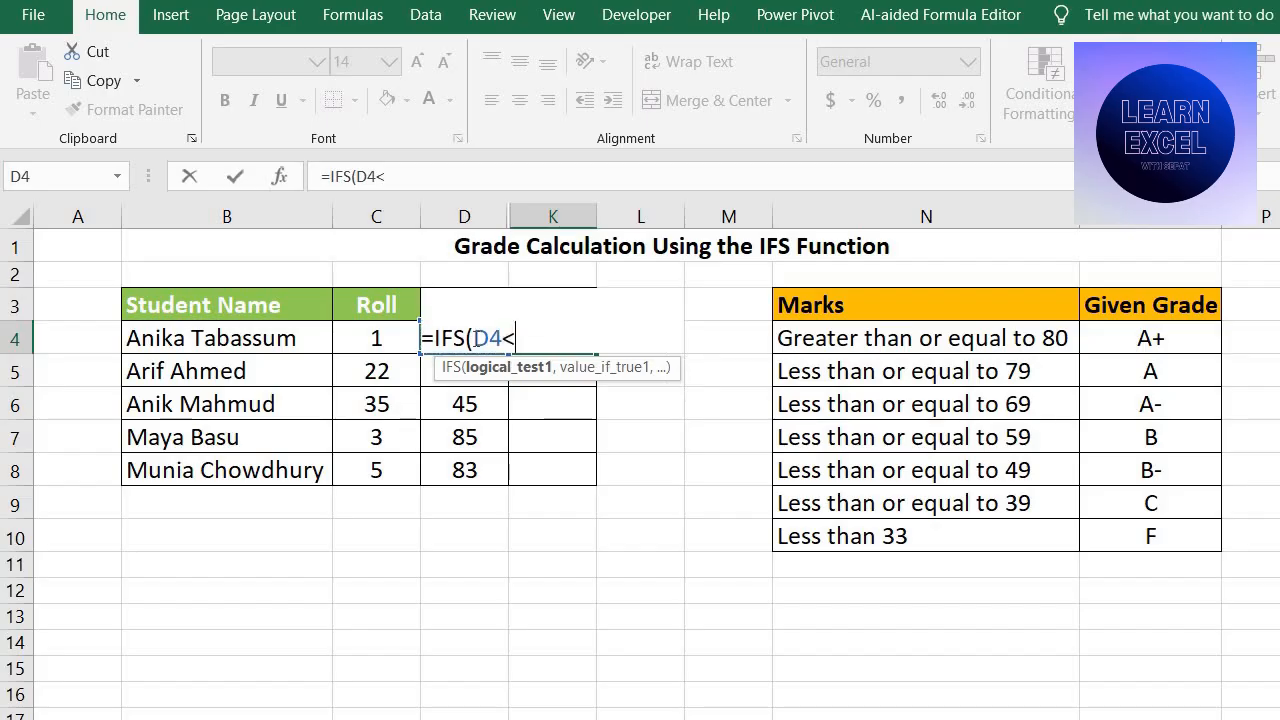
type("33,")
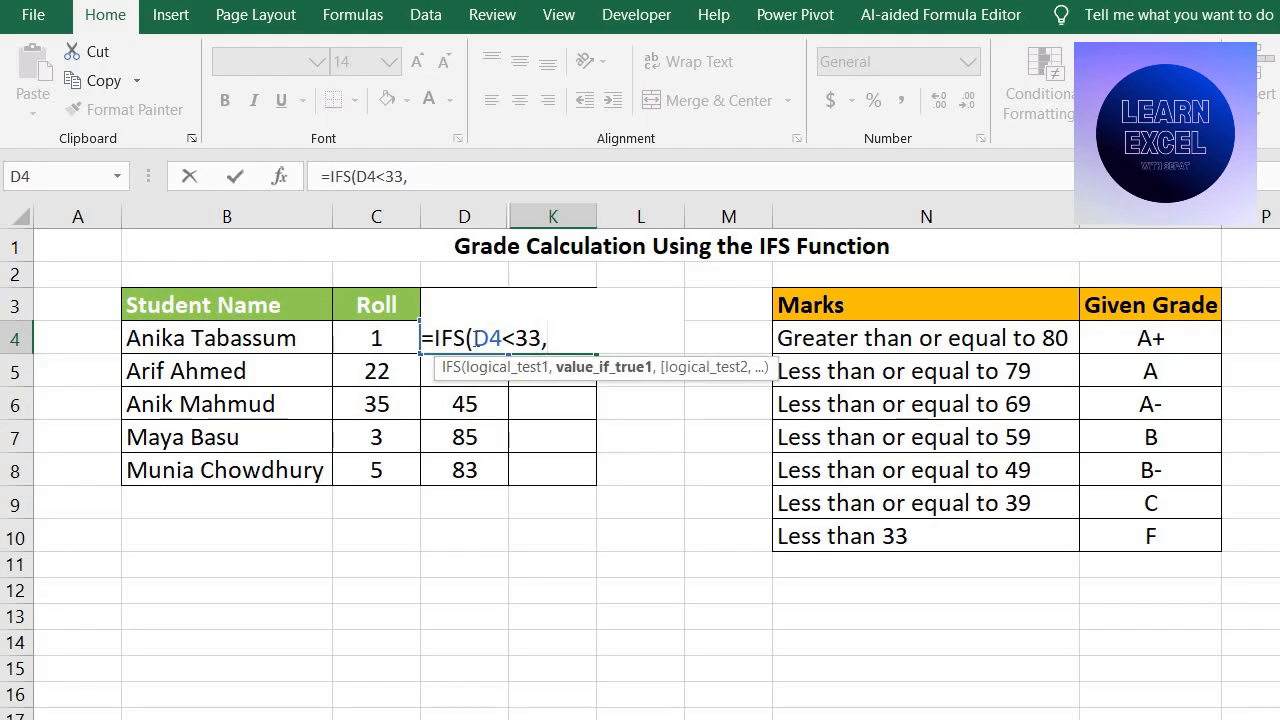
type("\"F\"")
type(",")
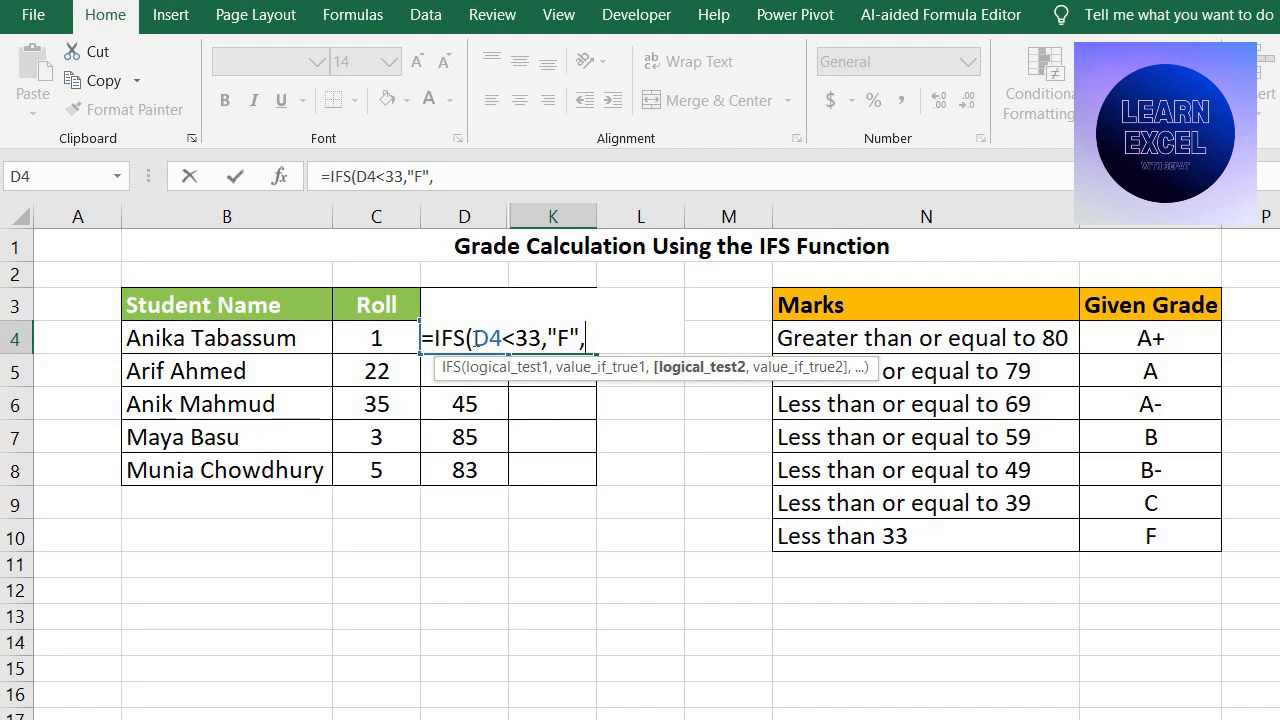
- Add D4<39 as the second logical test of the IFS formula and try to enter the formula
key("Left")
key("Left")
key("Left")
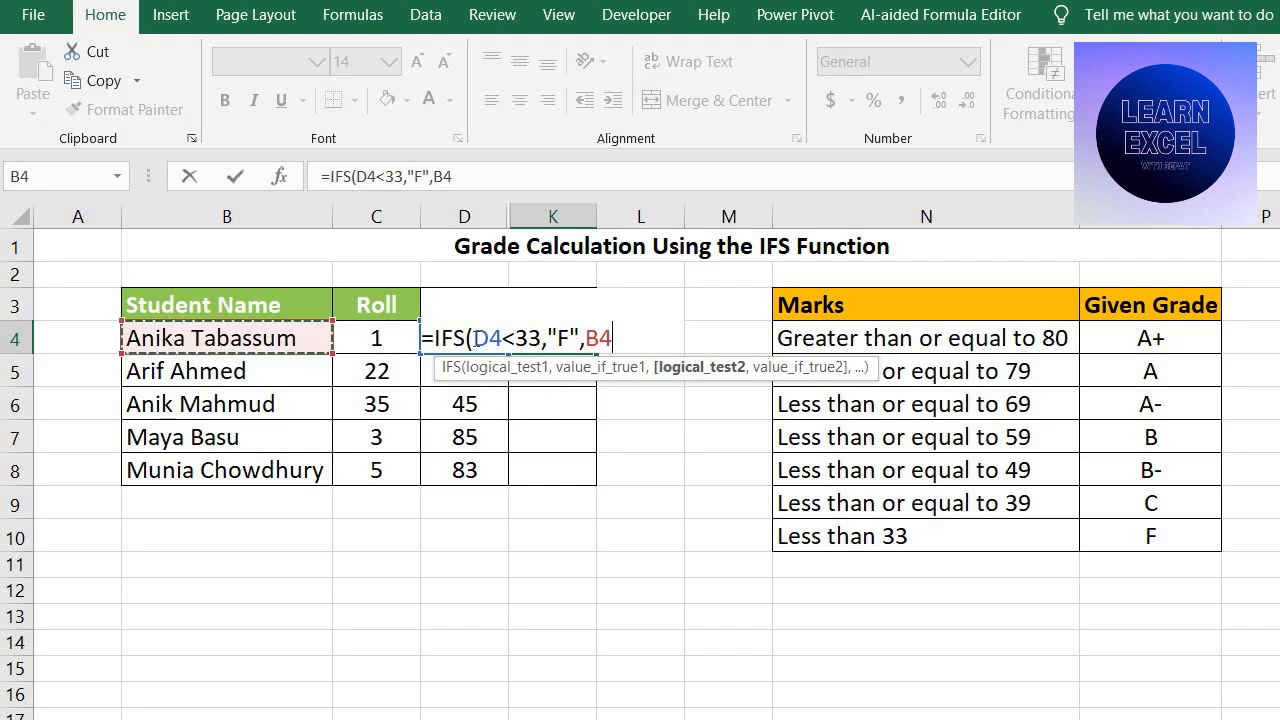
key("Right")
key("Right")
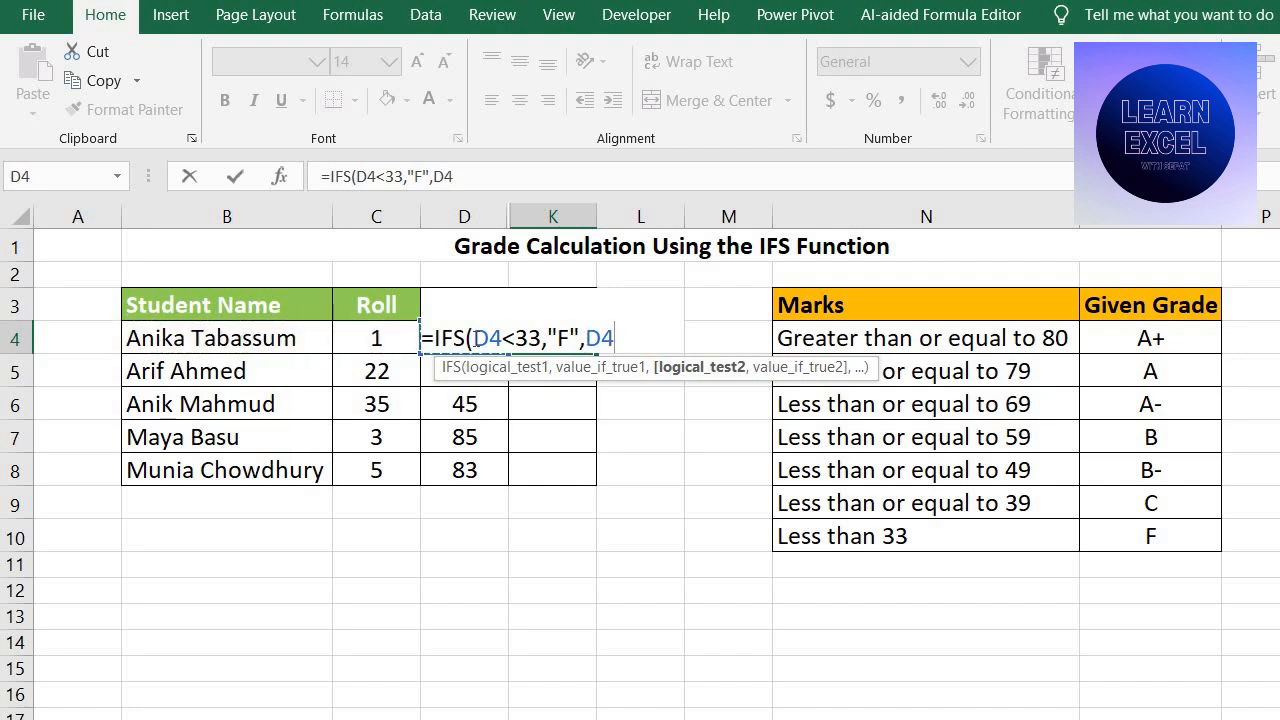
type("<39")
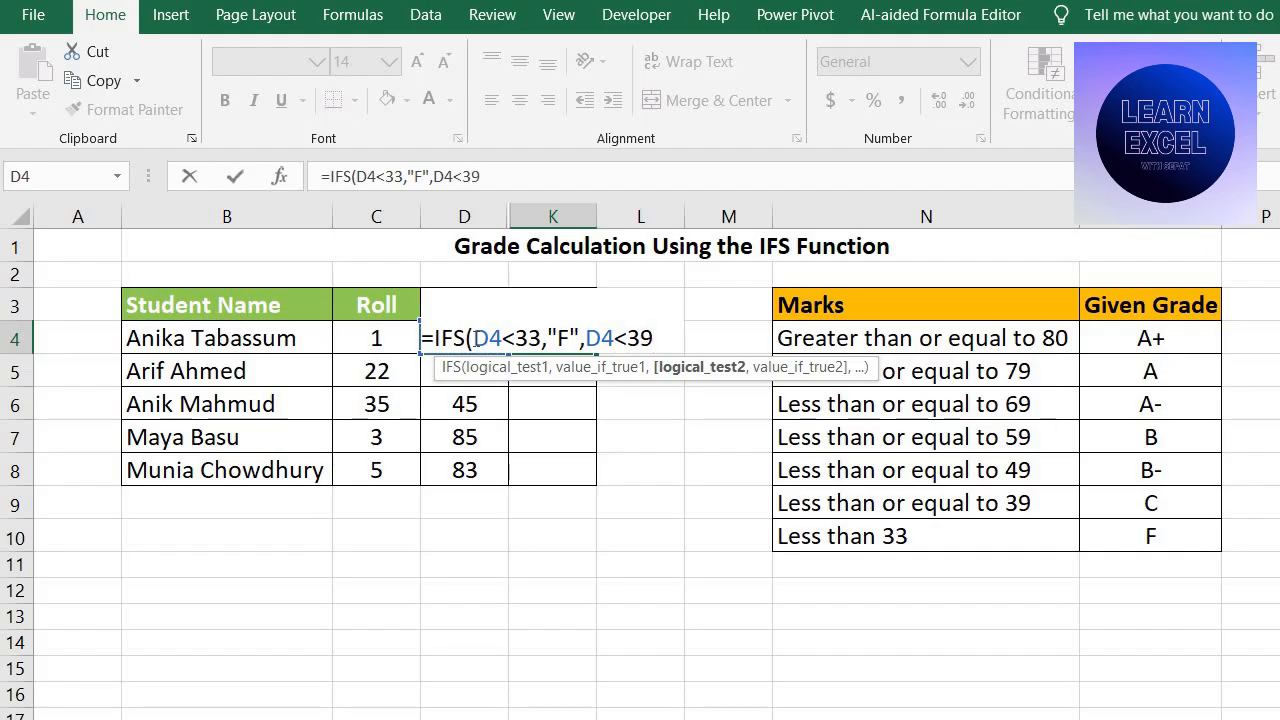
key("Return")
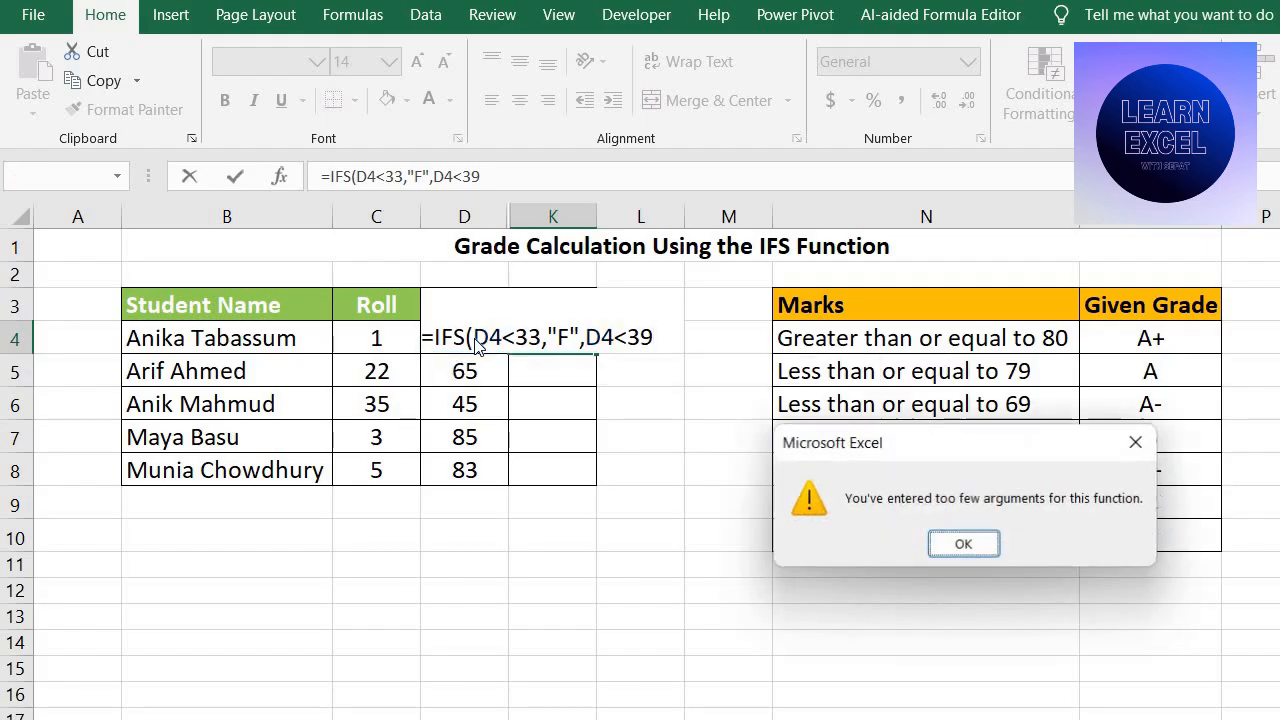
key("Return")
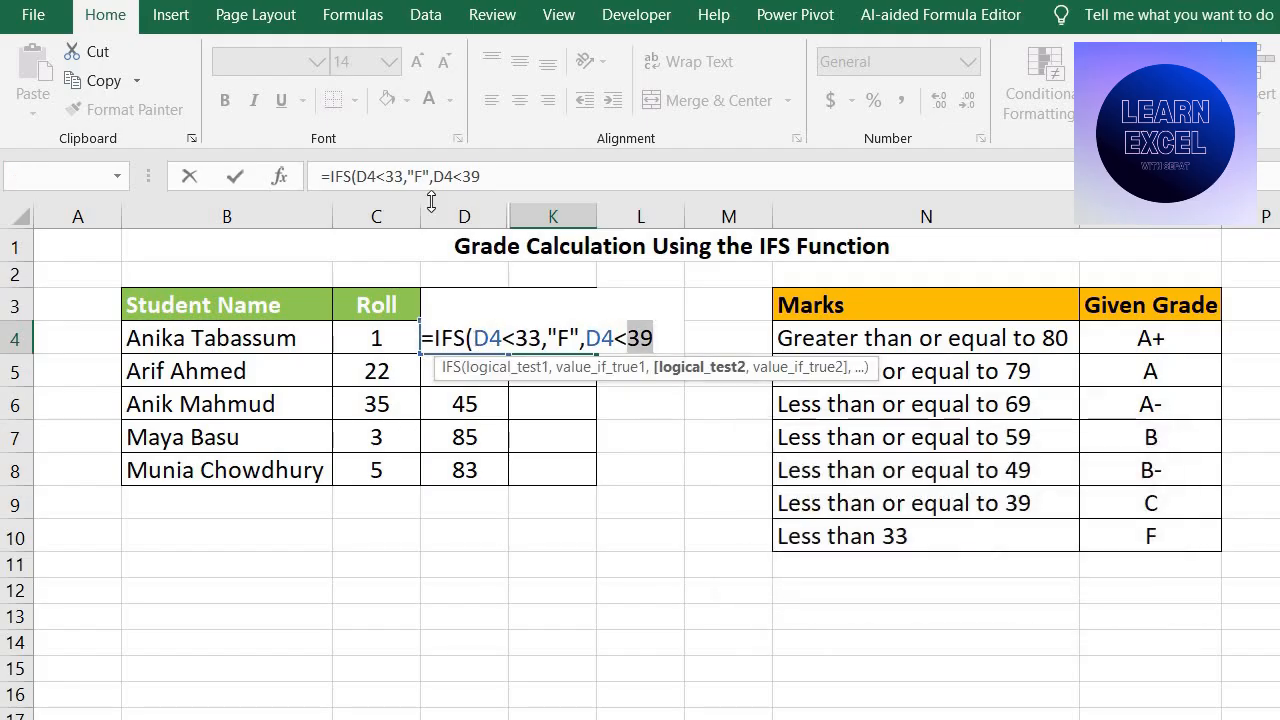
- Correct the second test to D4<=39 and make it return "C"
left_click(464, 175)
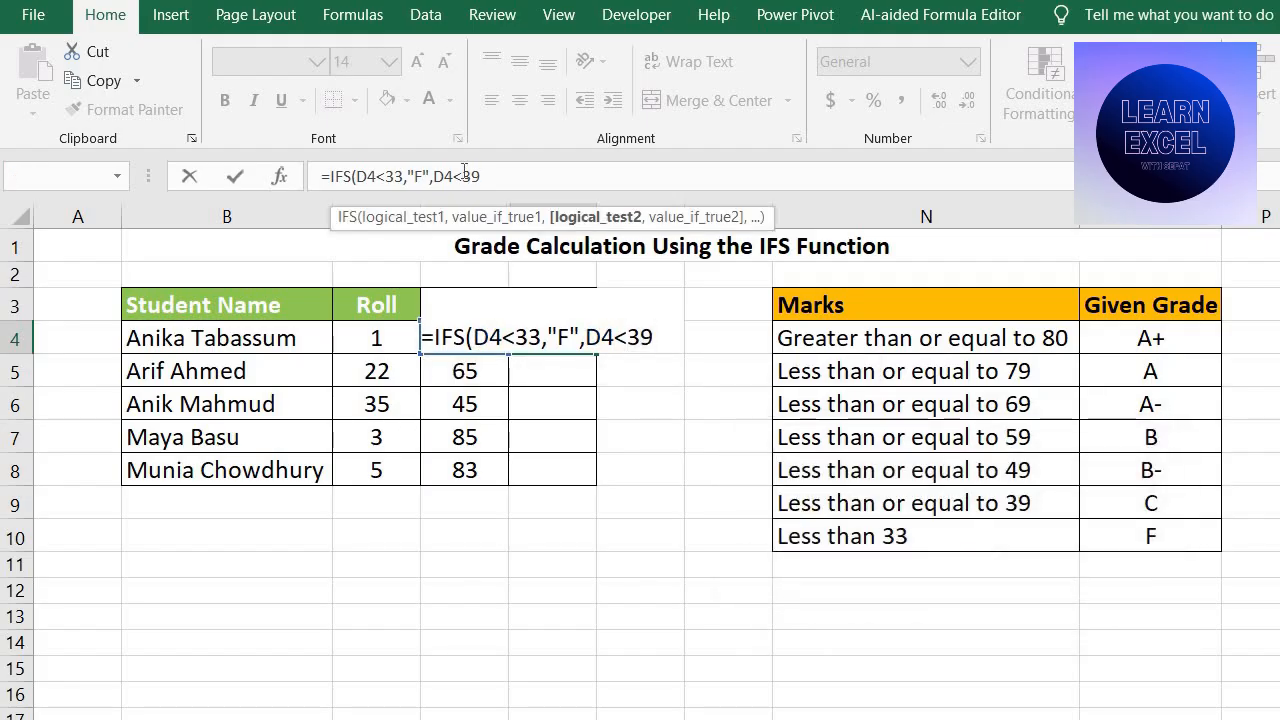
type("=39")
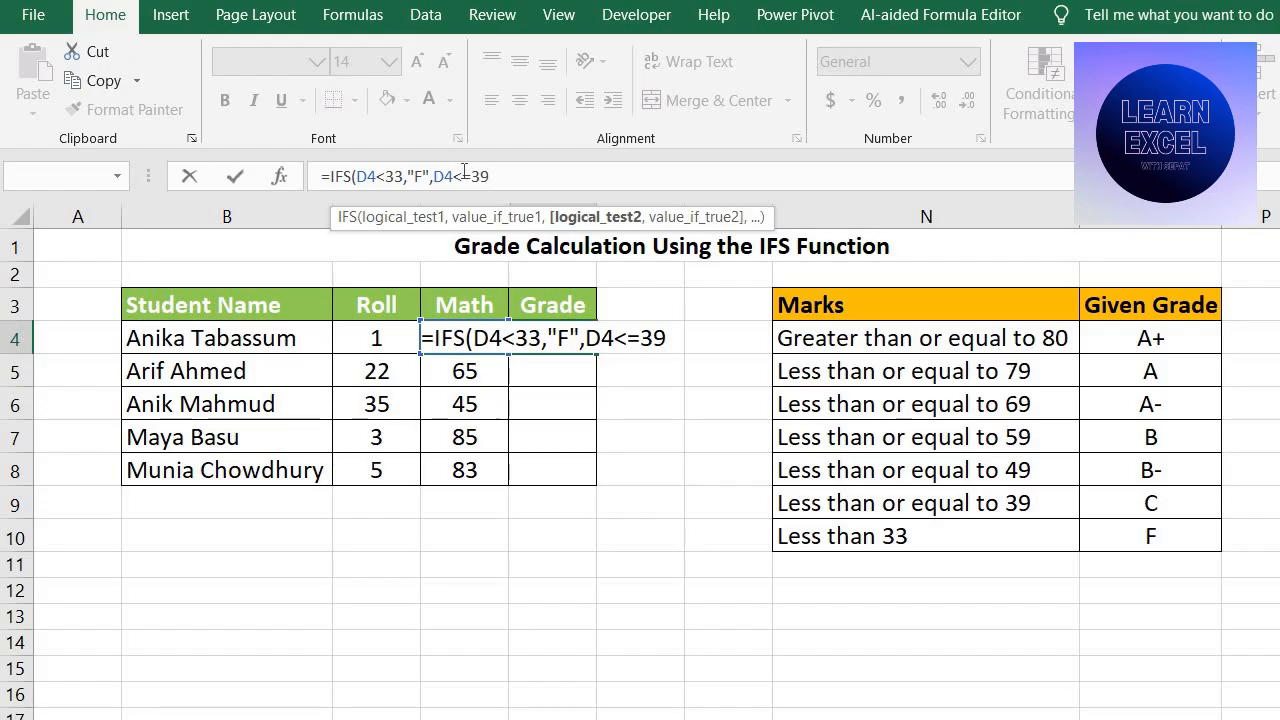
type(",\"")
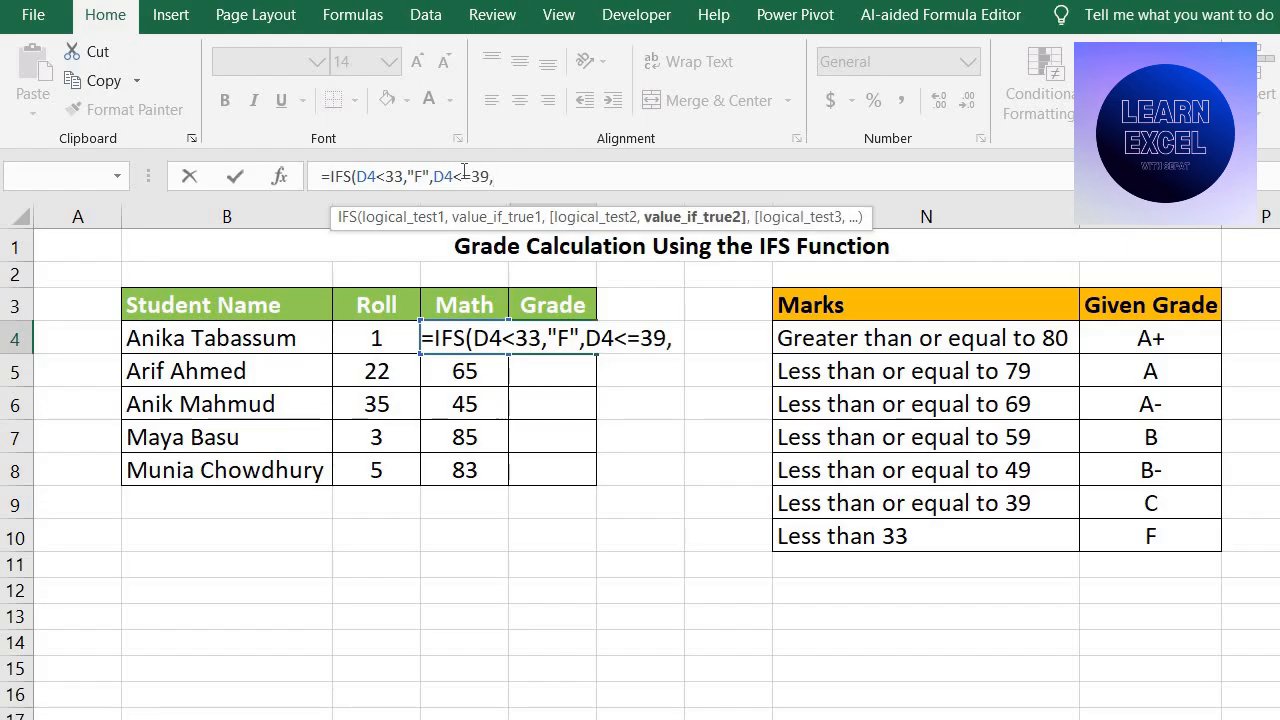
type("C\"")
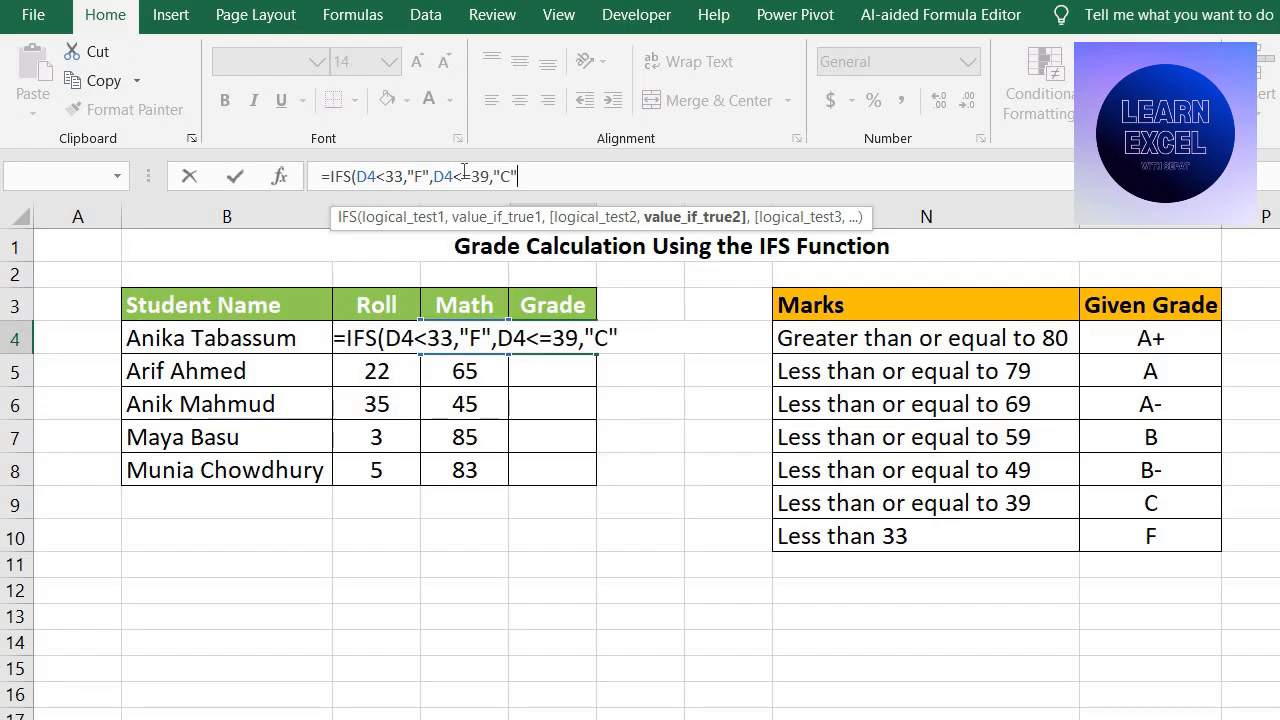
type(",")
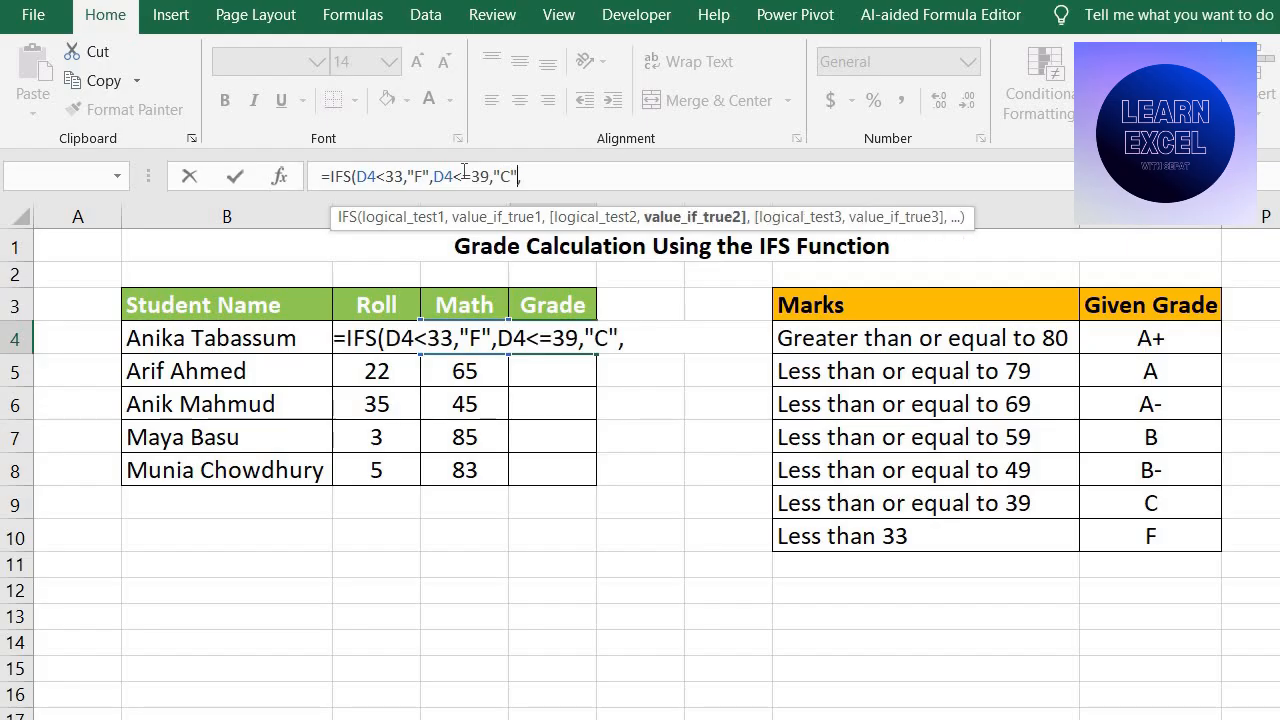
- Copy the D4<=39,"C" pair and paste it at the end of the formula as the third condition
left_click_drag(433, 175, 463, 175)
key("shift+Right")
key("shift+Right")
key("shift+Right")
key("shift+Right")
key("shift+Right")
key("shift+Right")
key("shift+Right")
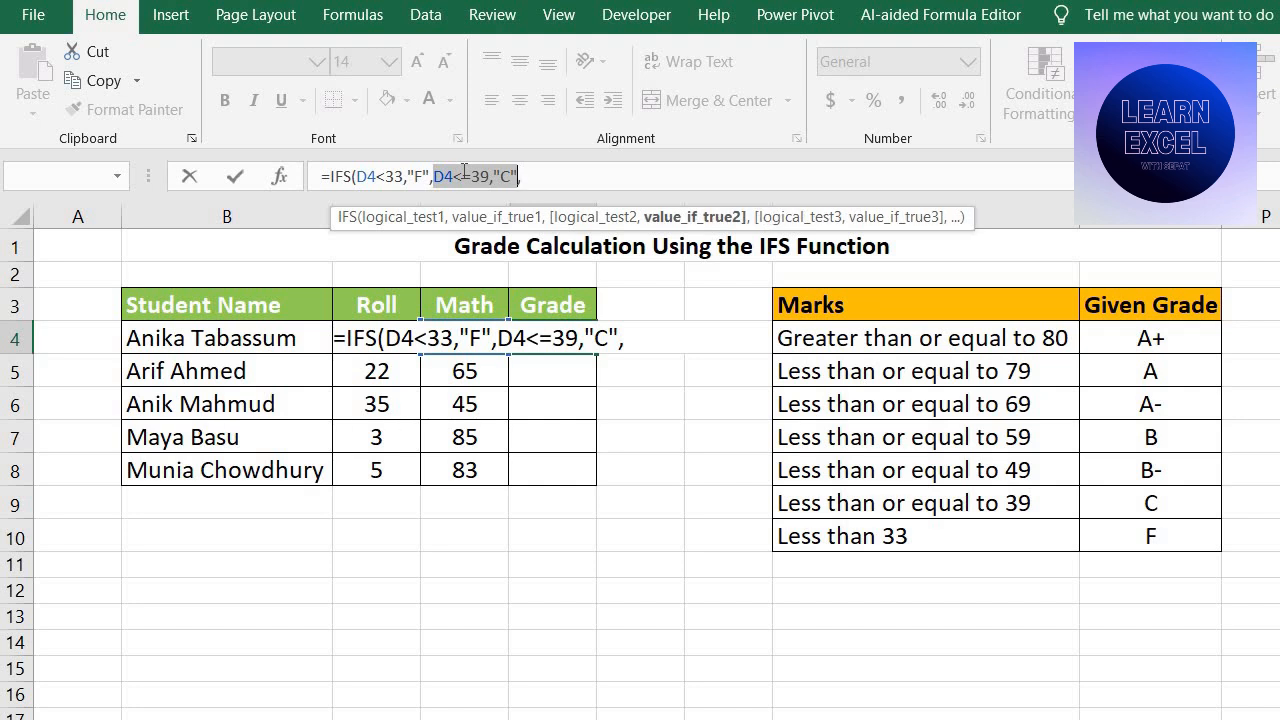
key("ctrl+c")
key("End")
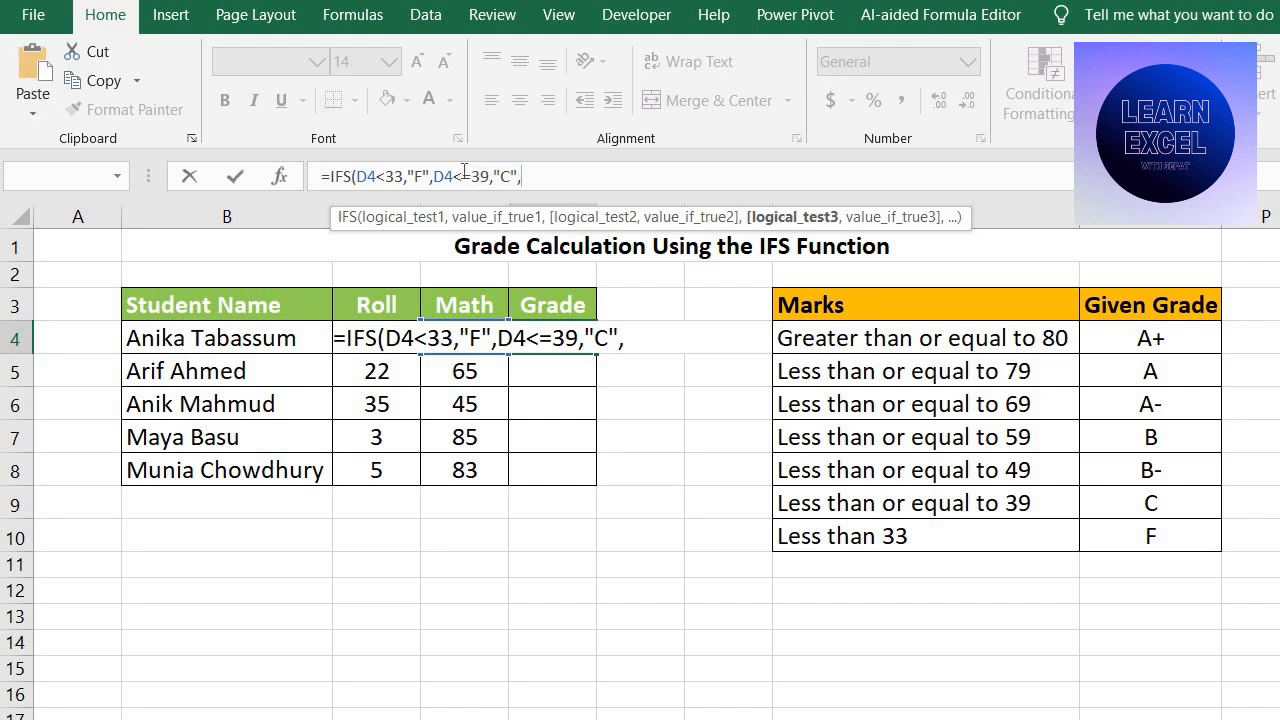
key("ctrl+v")
- Change the third condition's test to D4<=49
key("Left")
key("Left")
key("Left")
key("Left")
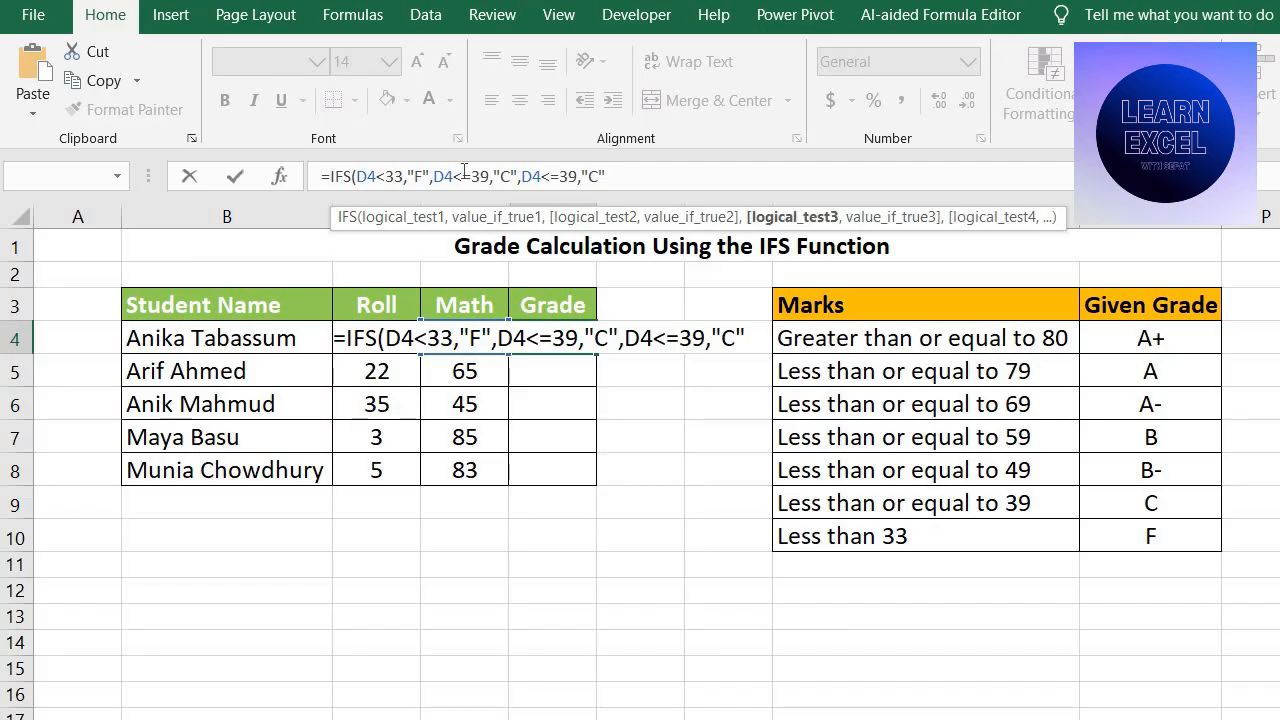
key("BackSpace")
key("BackSpace")
type("49")
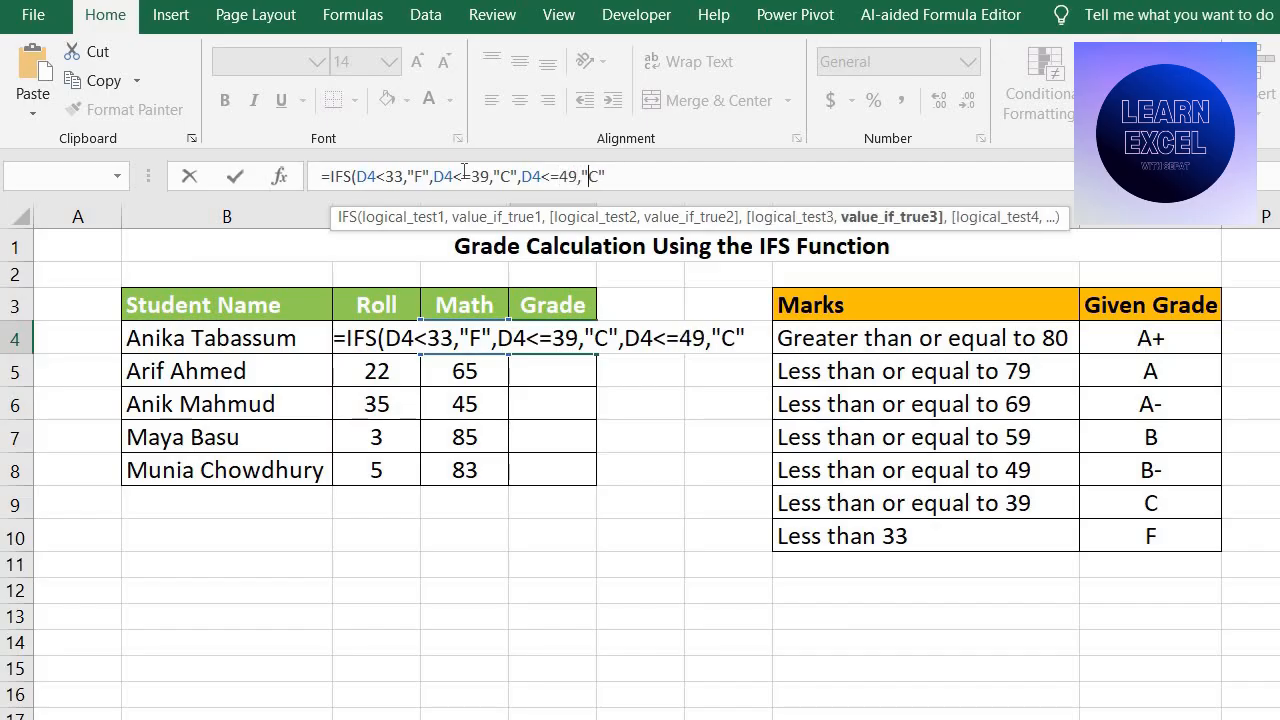
- Set the third condition's result to "B-" and add a comma for another condition
key("Right")
key("Right")
key("Right")
key("BackSpace")
type("B_")
key("BackSpace")
type("-\",")
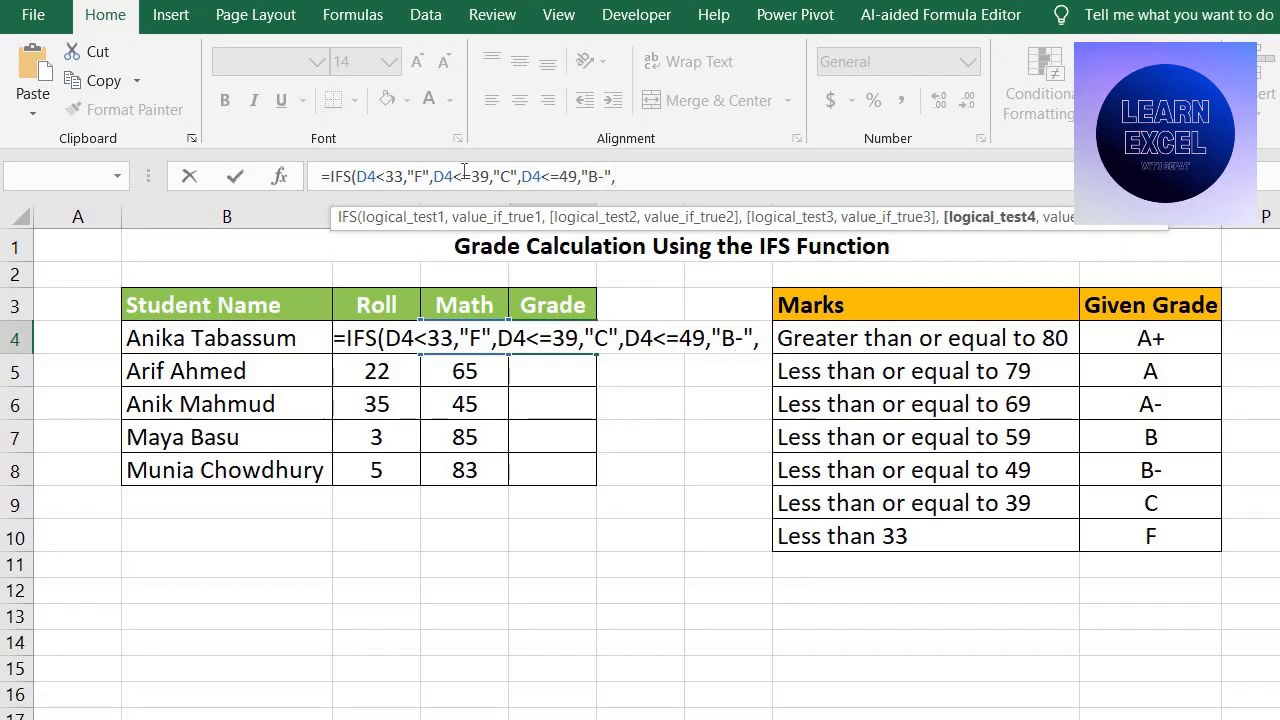
- Append another copy of the D4<=39,"C" pair and change its test to D4<=59
type("D4<=39,\"C\"")
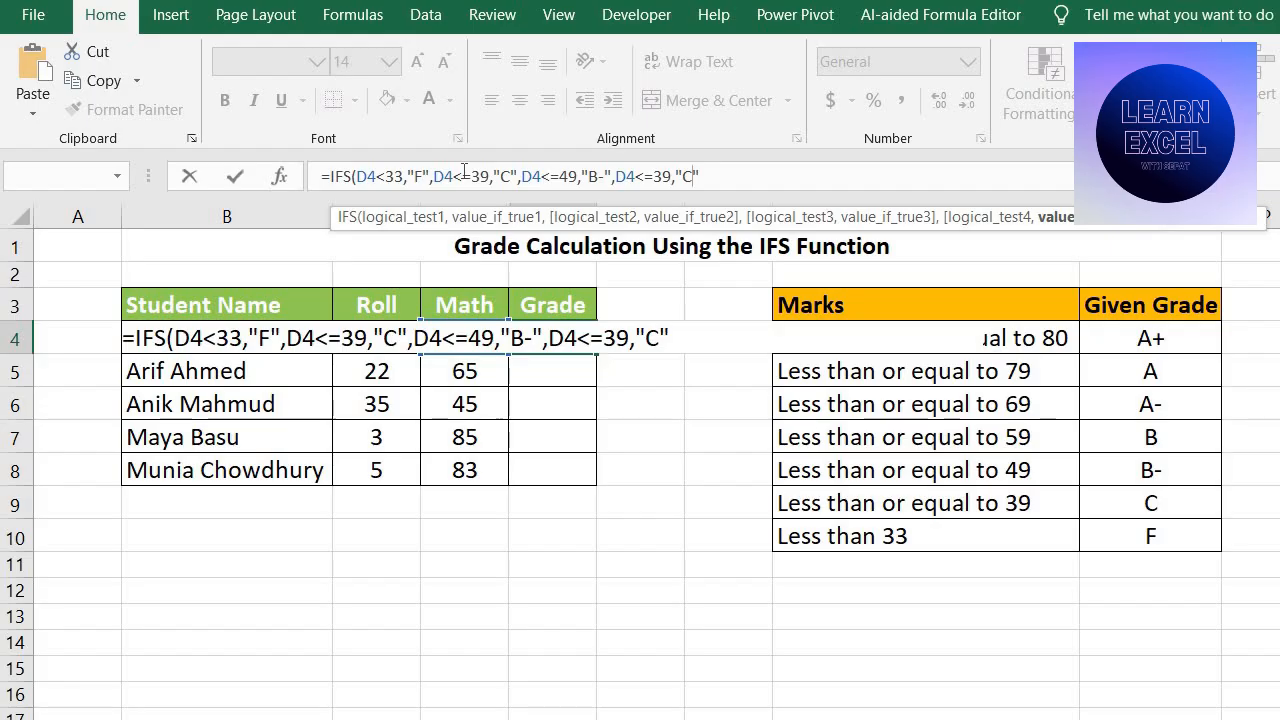
key("Left")
key("Left")
key("Left")
key("Left")
key("Left")
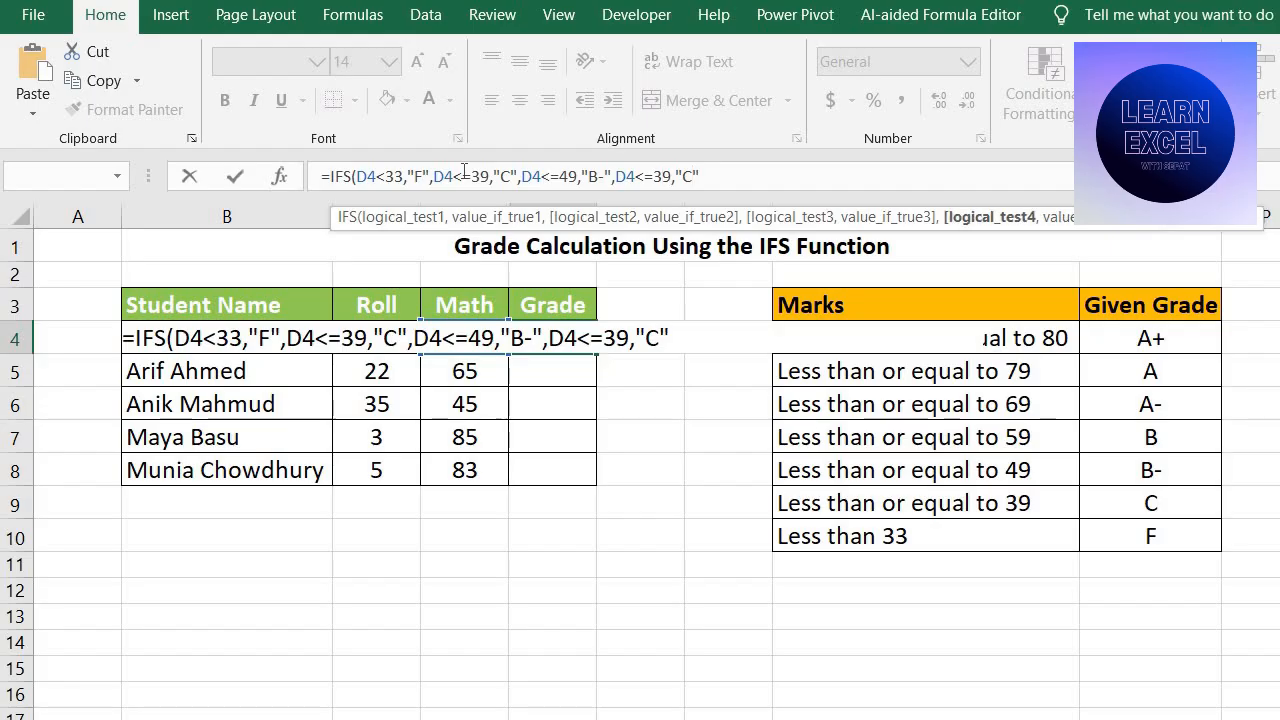
key("BackSpace")
type("59")
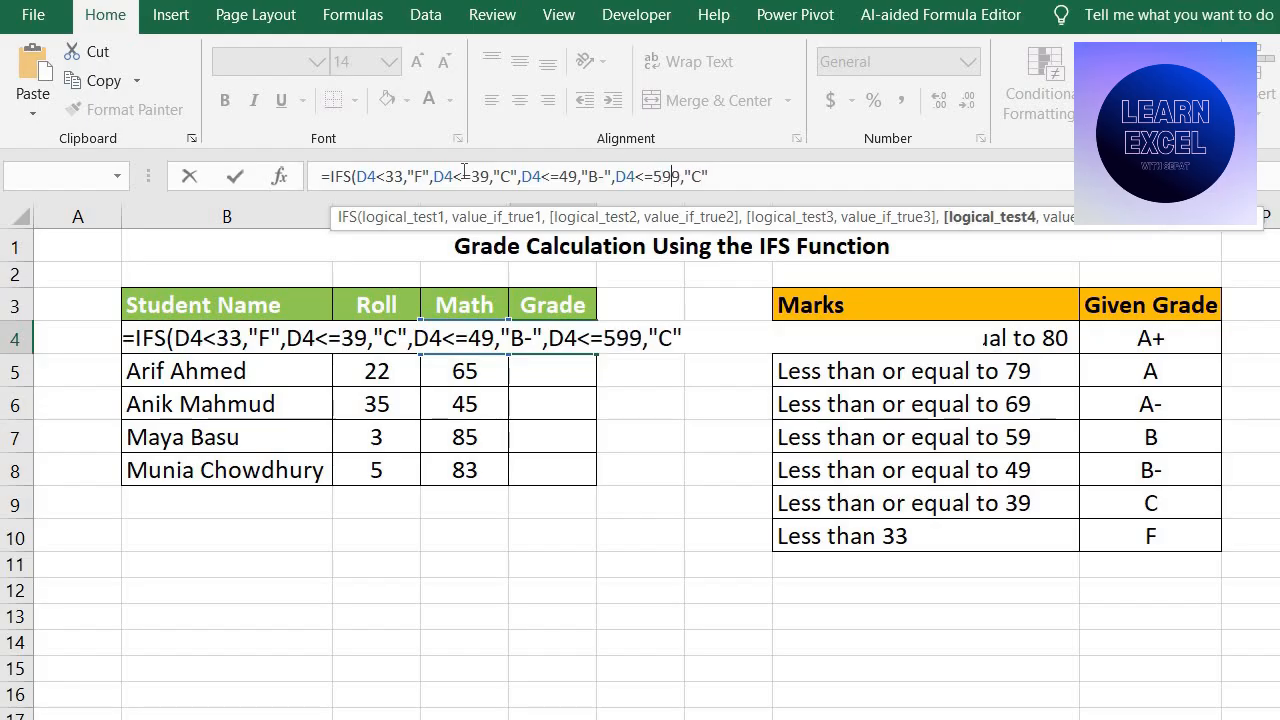
key("Delete")
- Set the result of the D4<=59 condition to "B"
key("Right")
key("Right")
key("Right")
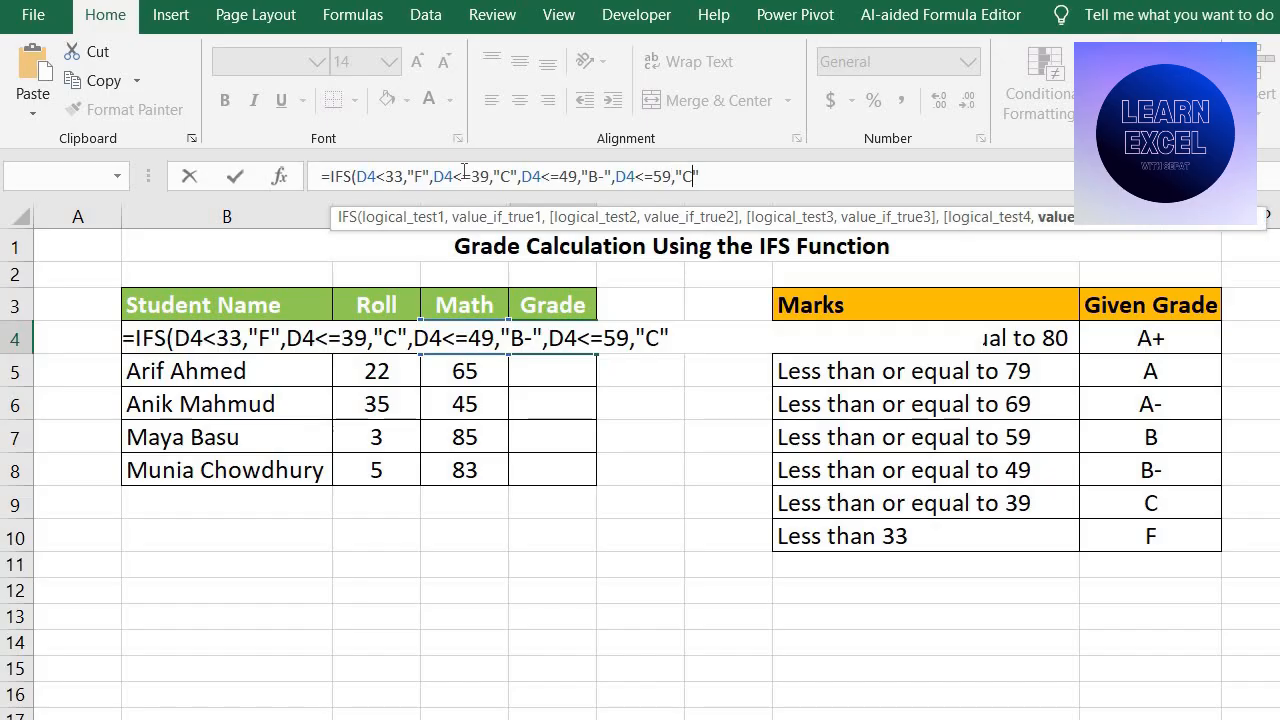
key("BackSpace")
type("B\"")
- Append a fifth condition from the copied D4<=39,"C" pair and change its test to D4<=69
type(",D4<=39,\"C\"")
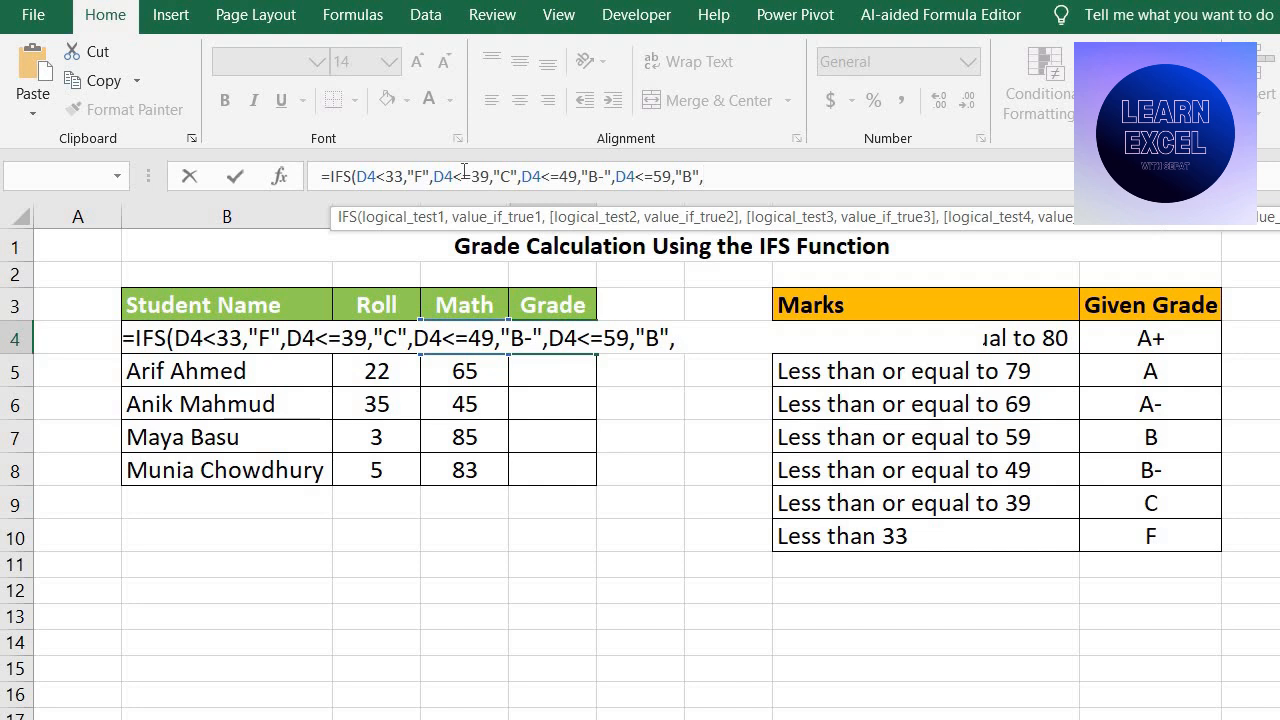
key("Left")
key("Left")
key("Left")
key("Left")
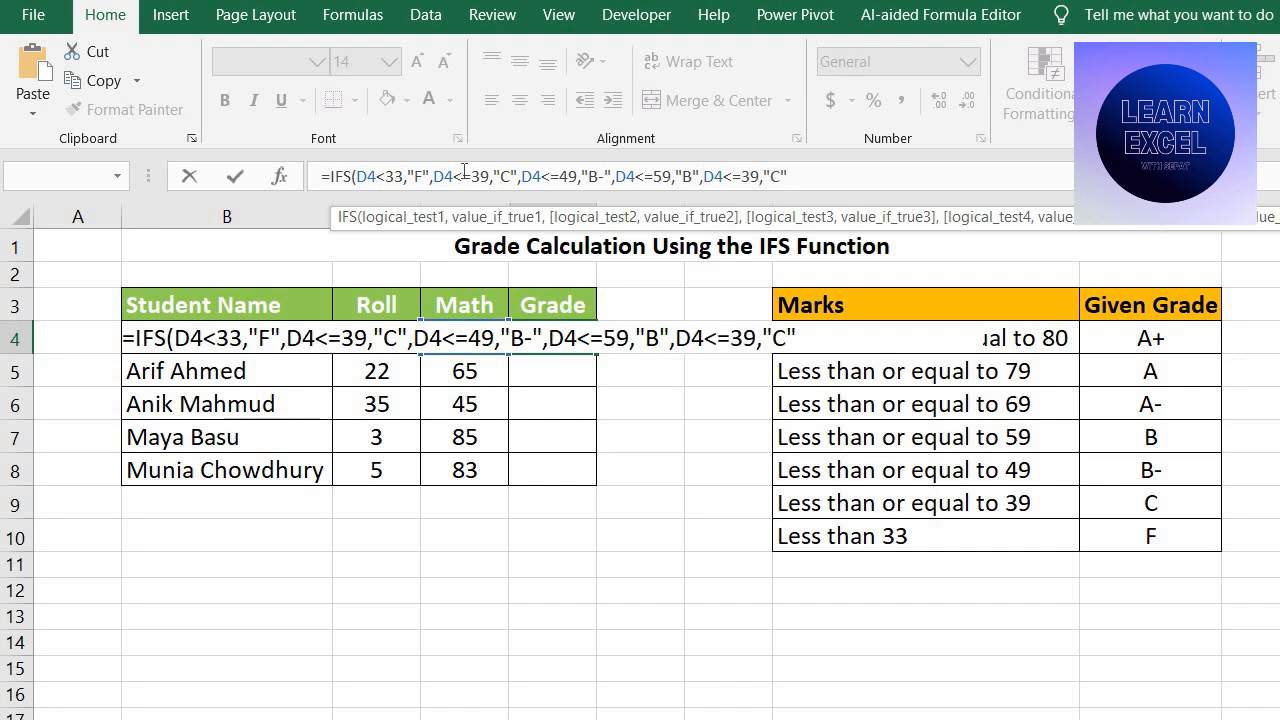
key("Left")
key("Left")
key("Left")
key("Right")
key("Right")
key("BackSpace")
type("6")
- Set the result of the D4<=69 condition to "A-"
key("Right")
key("Right")
key("Right")
key("Right")
key("BackSpace")
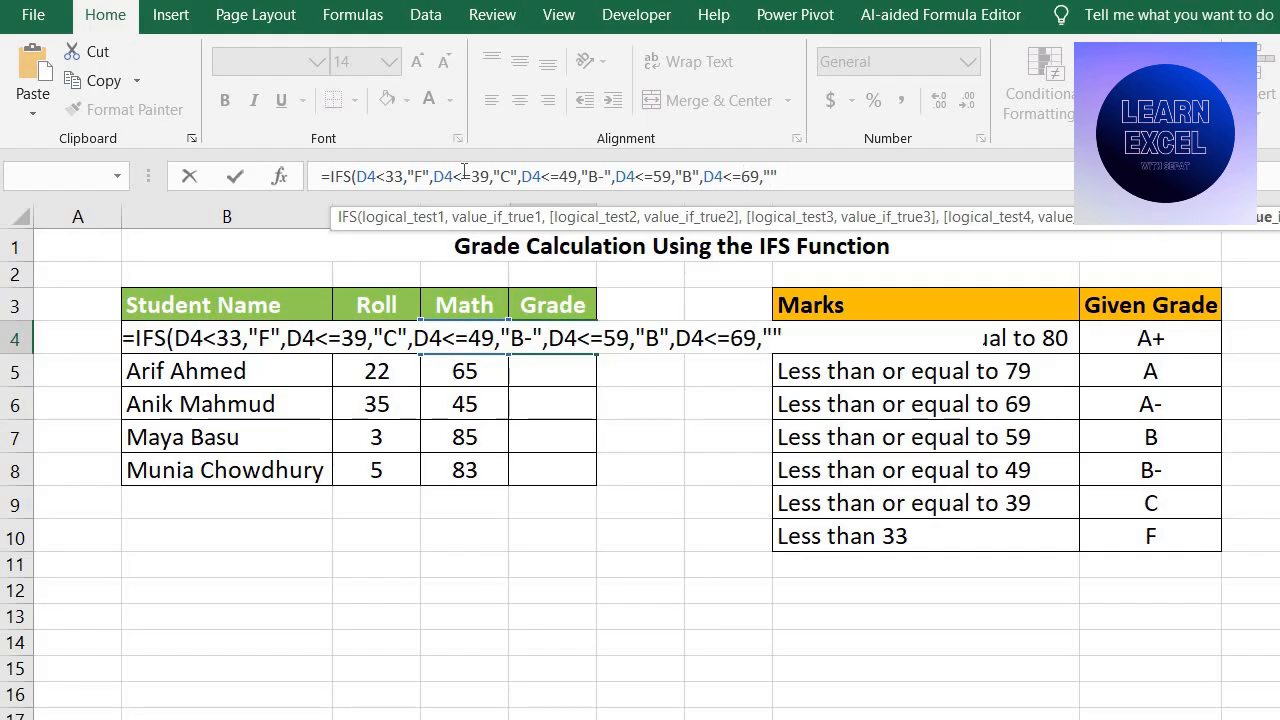
type("A-")
key("Right")
- Append a sixth condition from the copied D4<=39,"C" pair and change its test to D4<=79
key("ctrl+v")
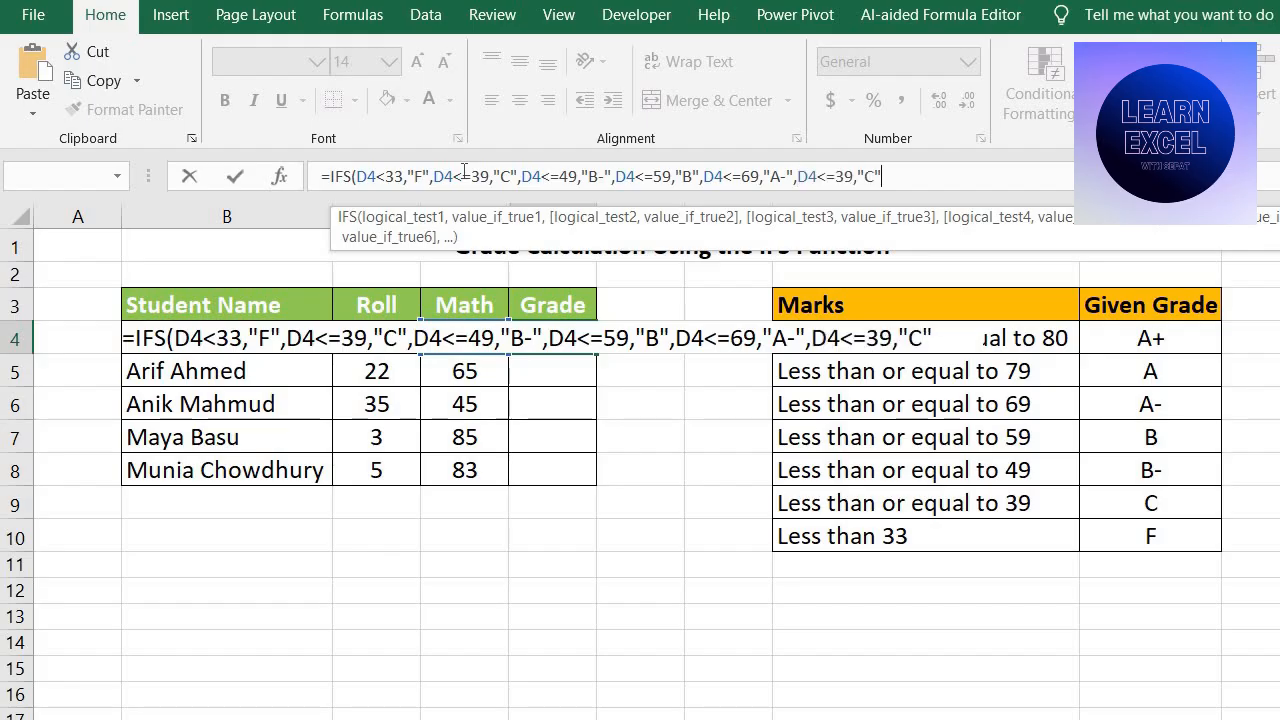
key("Left")
key("Left")
key("Left")
key("Left")
key("Left")
key("BackSpace")
type("7")
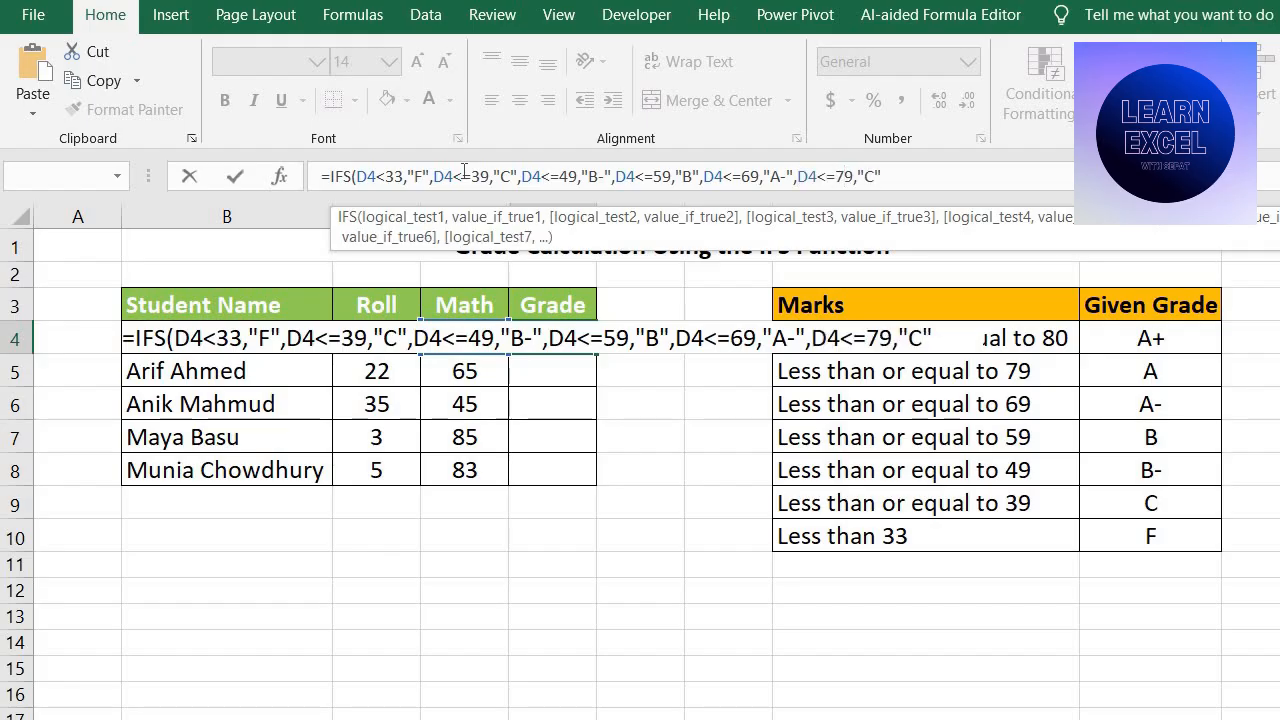
- Set the result of the D4<=79 condition to "A"
key("Right")
key("Right")
key("Right")
key("Right")
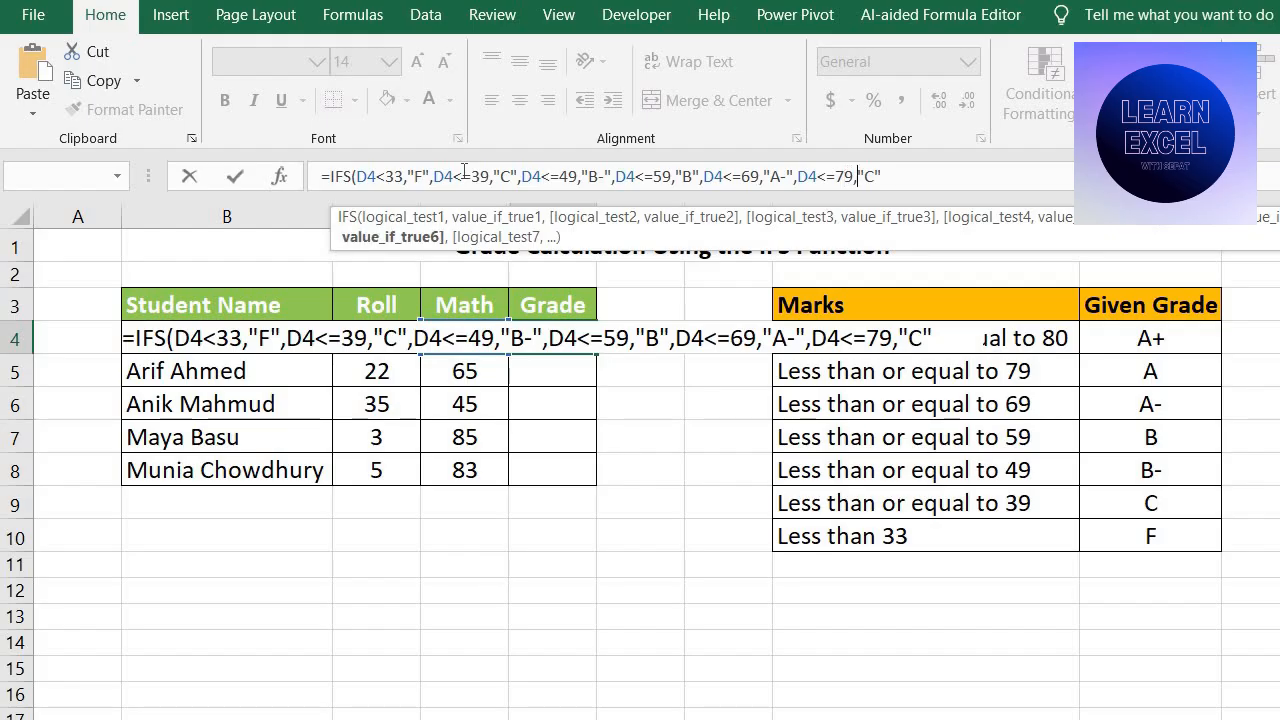
key("BackSpace")
type("A")
key("Right")
- Append a seventh condition from the copied D4<=39,"C" pair and change its threshold to 80
type(",")
key("ctrl+v")
key("Left")
key("Left")
key("Left")
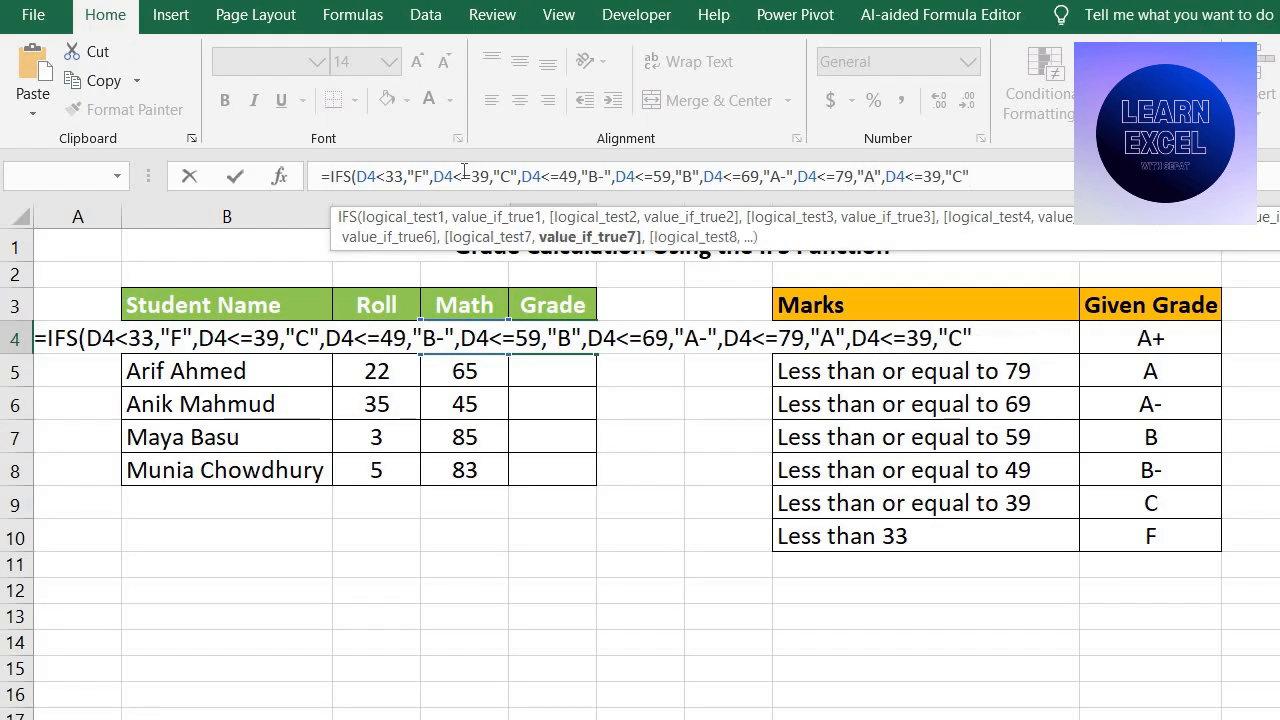
key("Left")
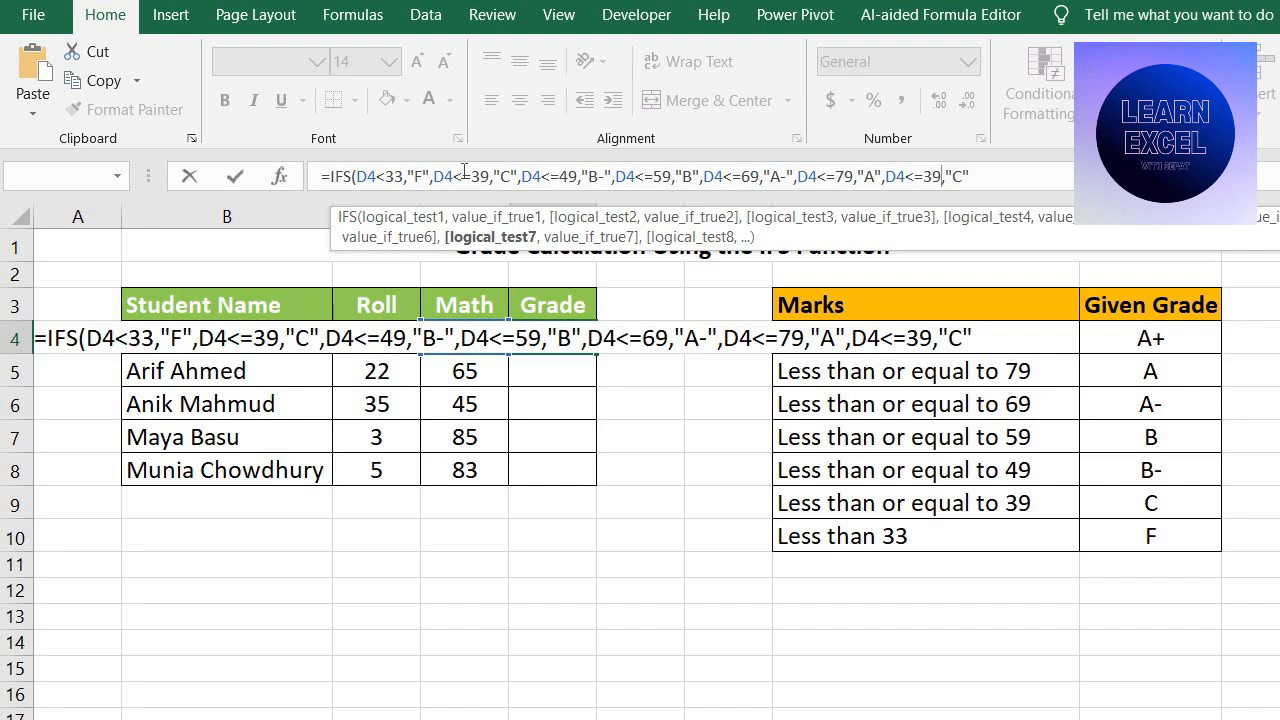
key("BackSpace")
key("BackSpace")
type("80")
- Change the comparison operator of the last condition so that its test reads D4>=80
key("Left")
key("Left")
key("Left")
key("BackSpace")
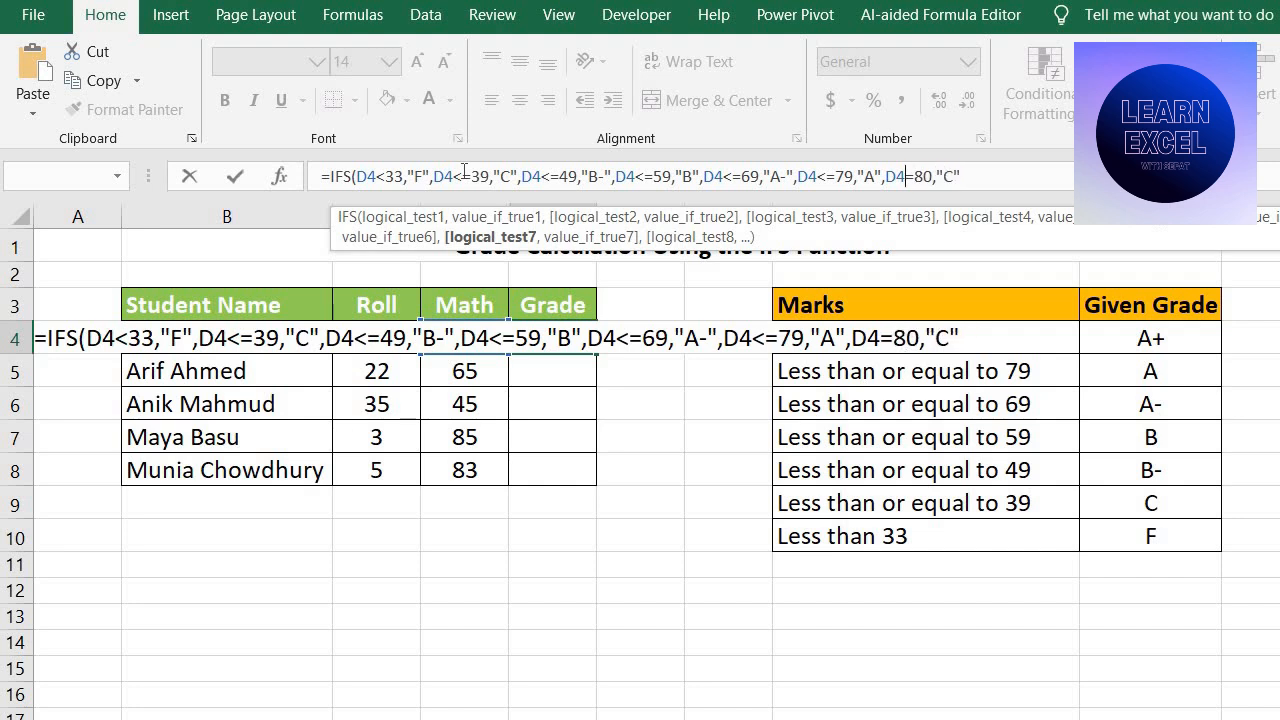
type(">")
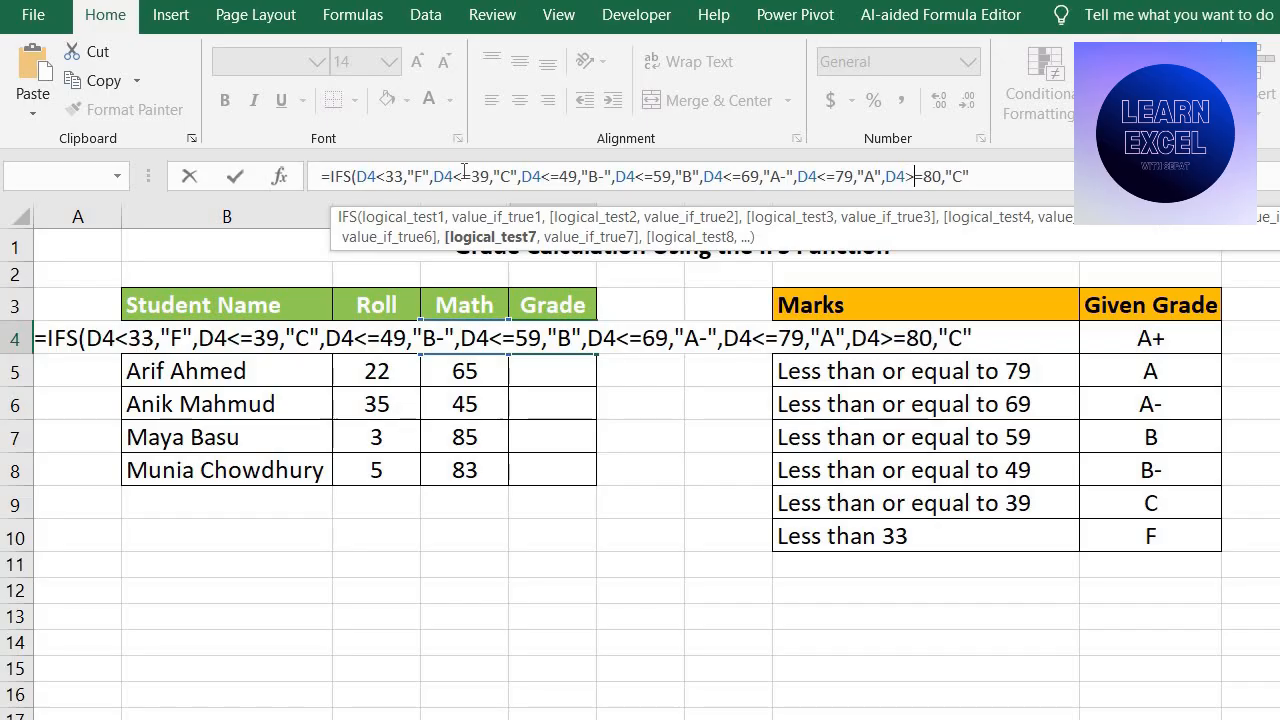
- Set the result of the D4>=80 condition to "A+", then close and enter the IFS formula in K4
key("Right")
key("Right")
key("Right")
key("Right")
key("Right")
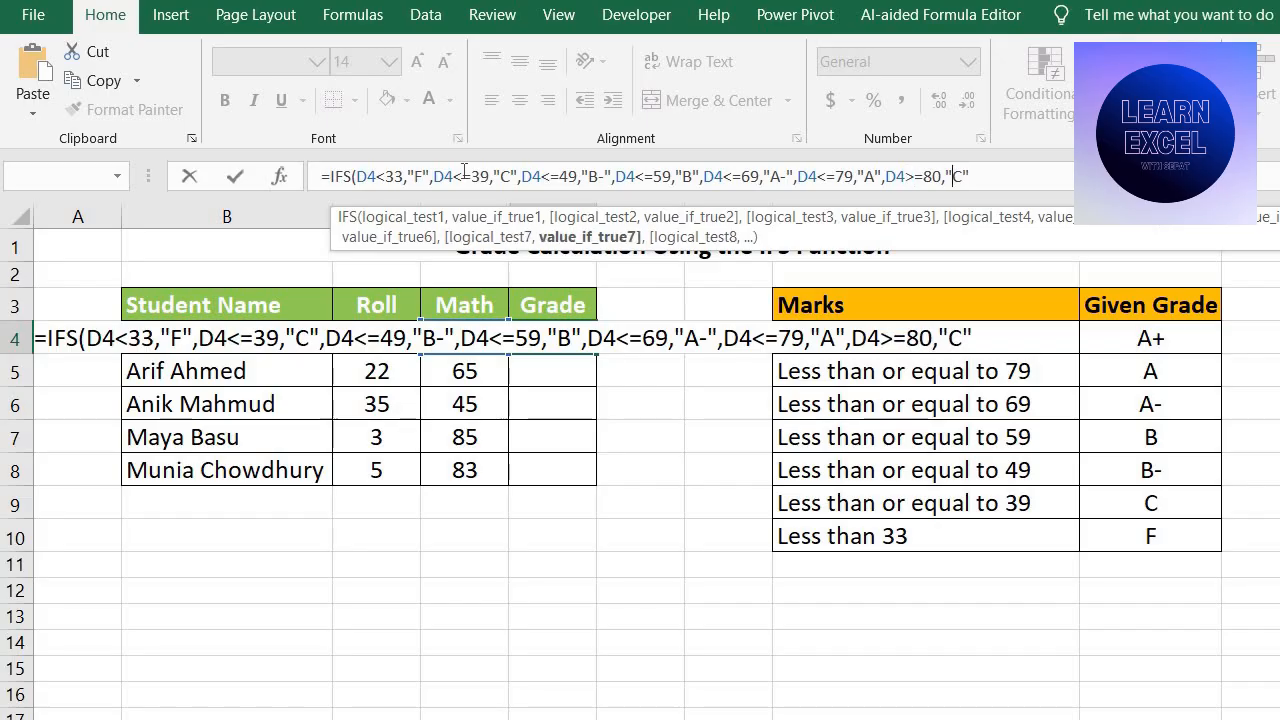
key("Delete")
type("A+\"")
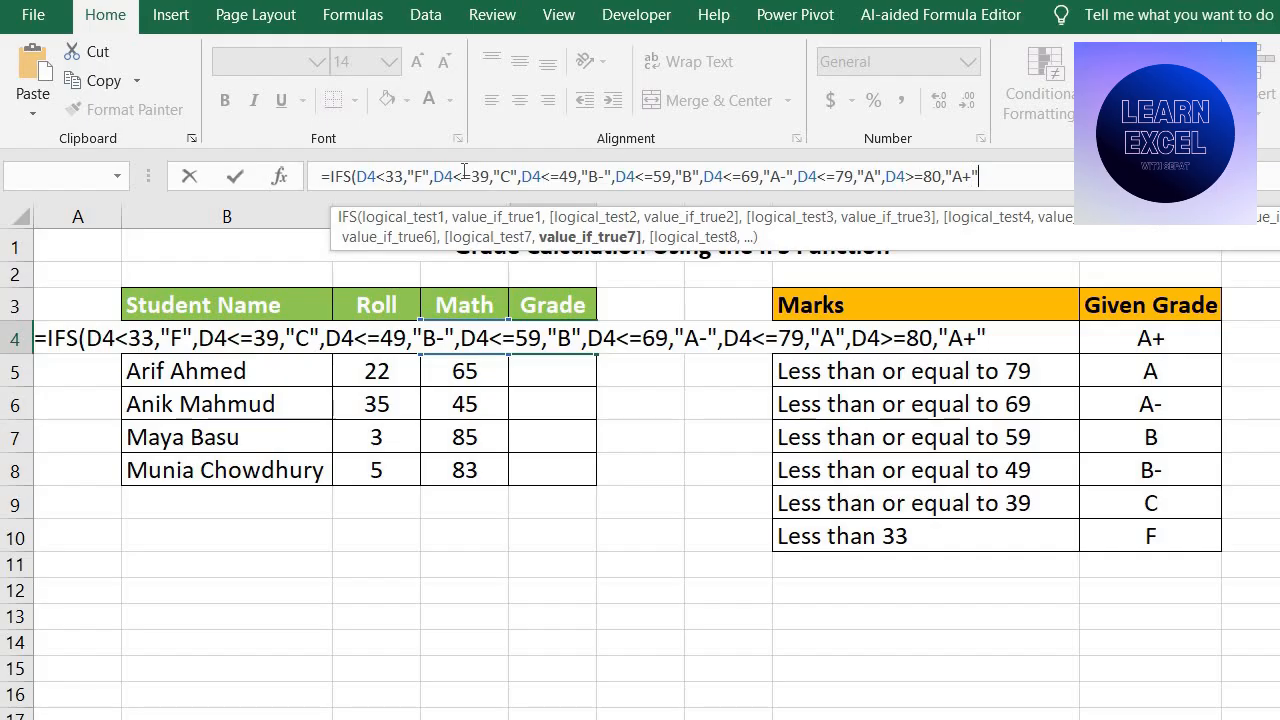
type(")")
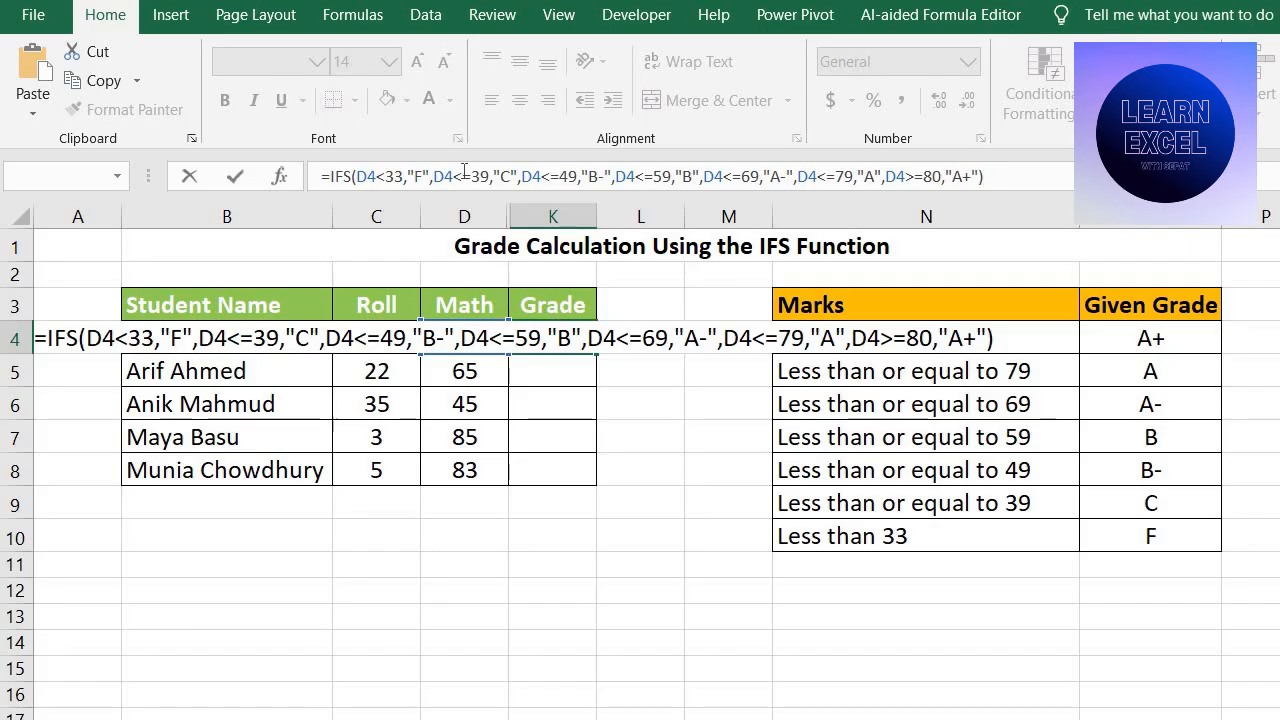
key("Return")
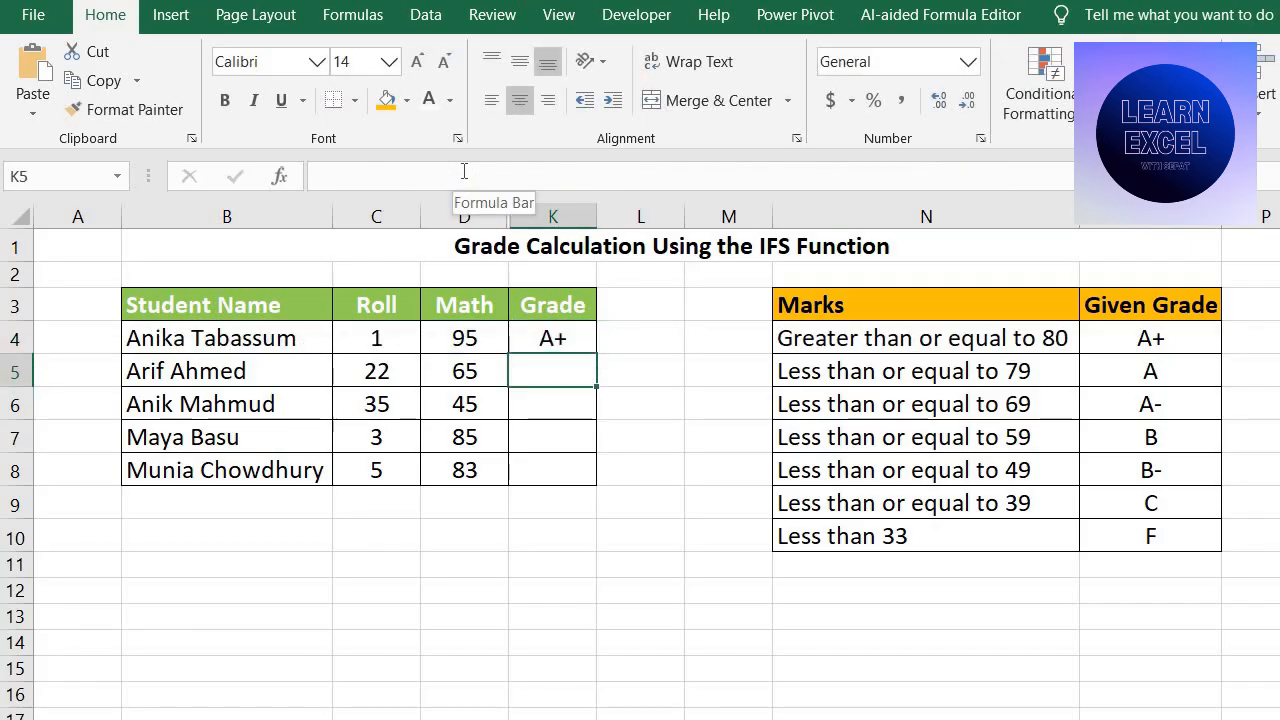
- Compare the first two students' math marks and the grade in K4 with the matching rows of the grading criteria table
key("Up")
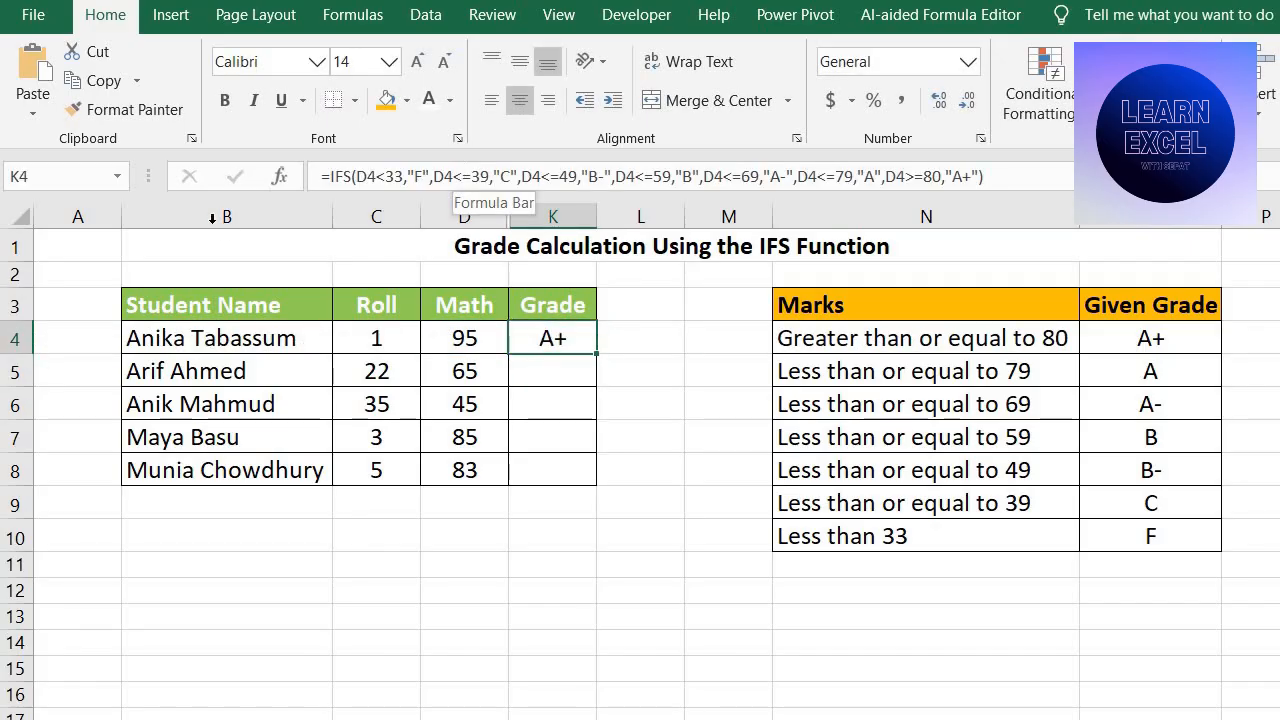
left_click(482, 344)
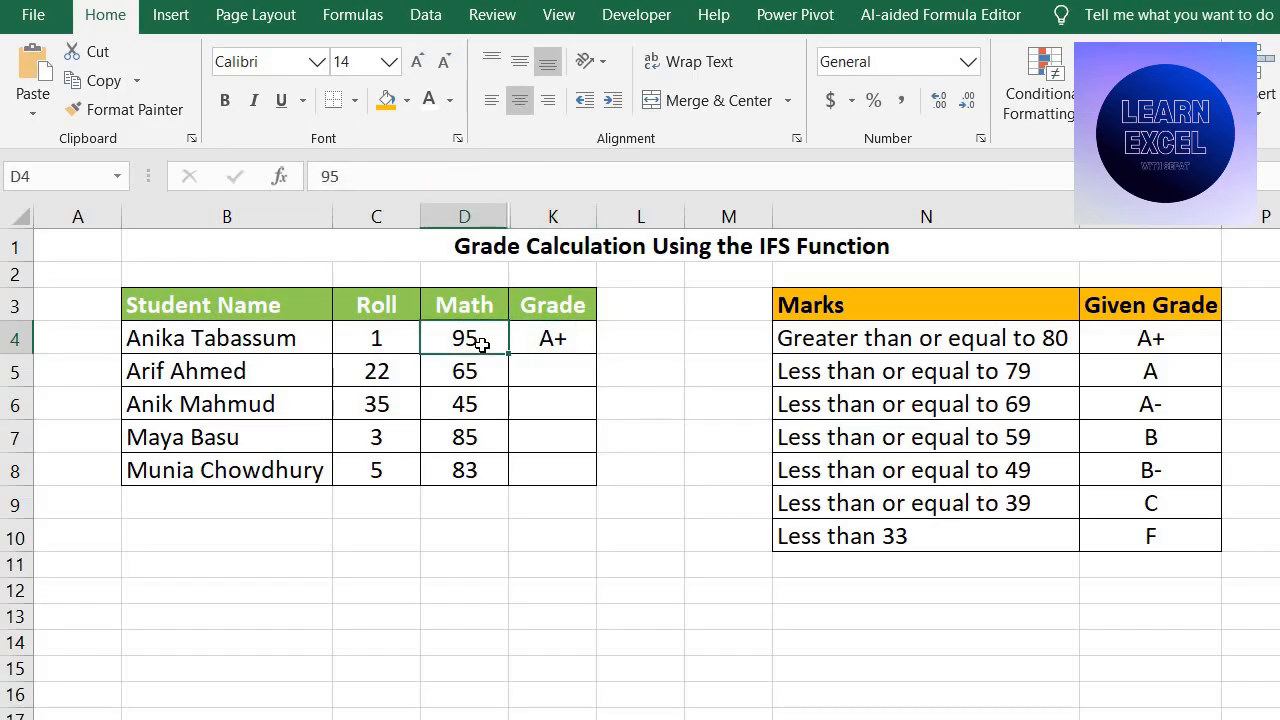
left_click(928, 344)
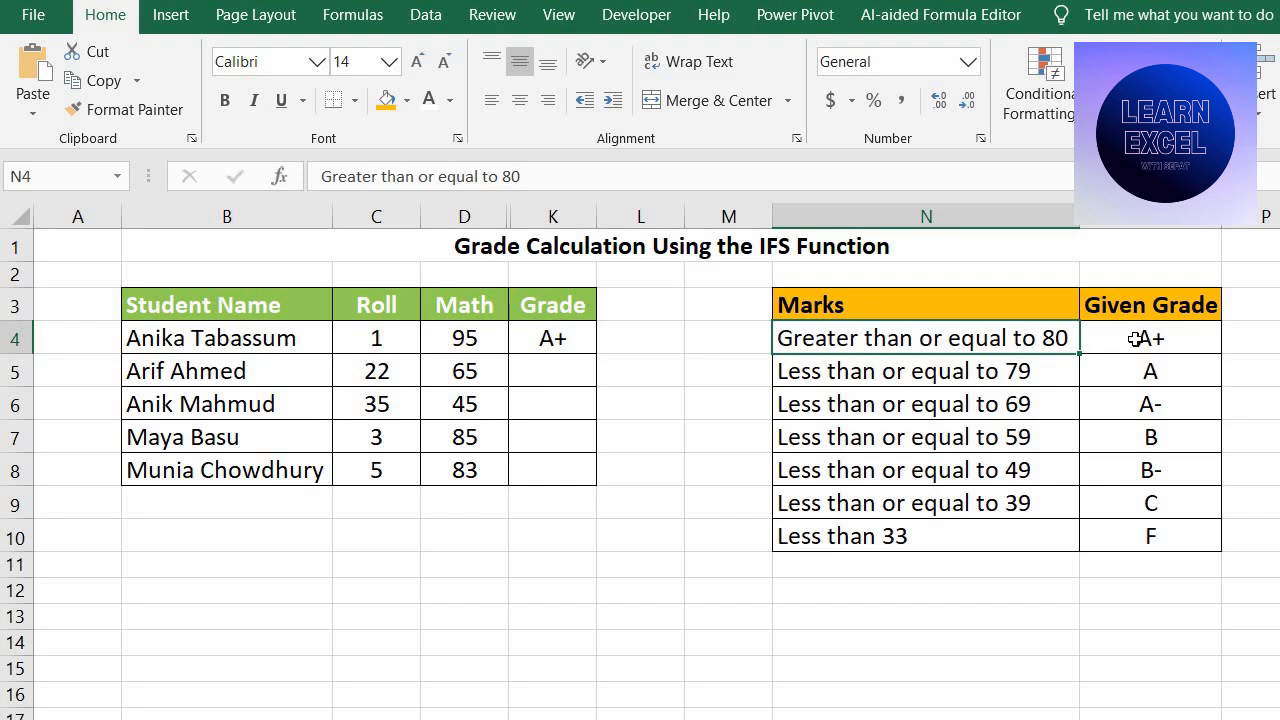
left_click(555, 342)
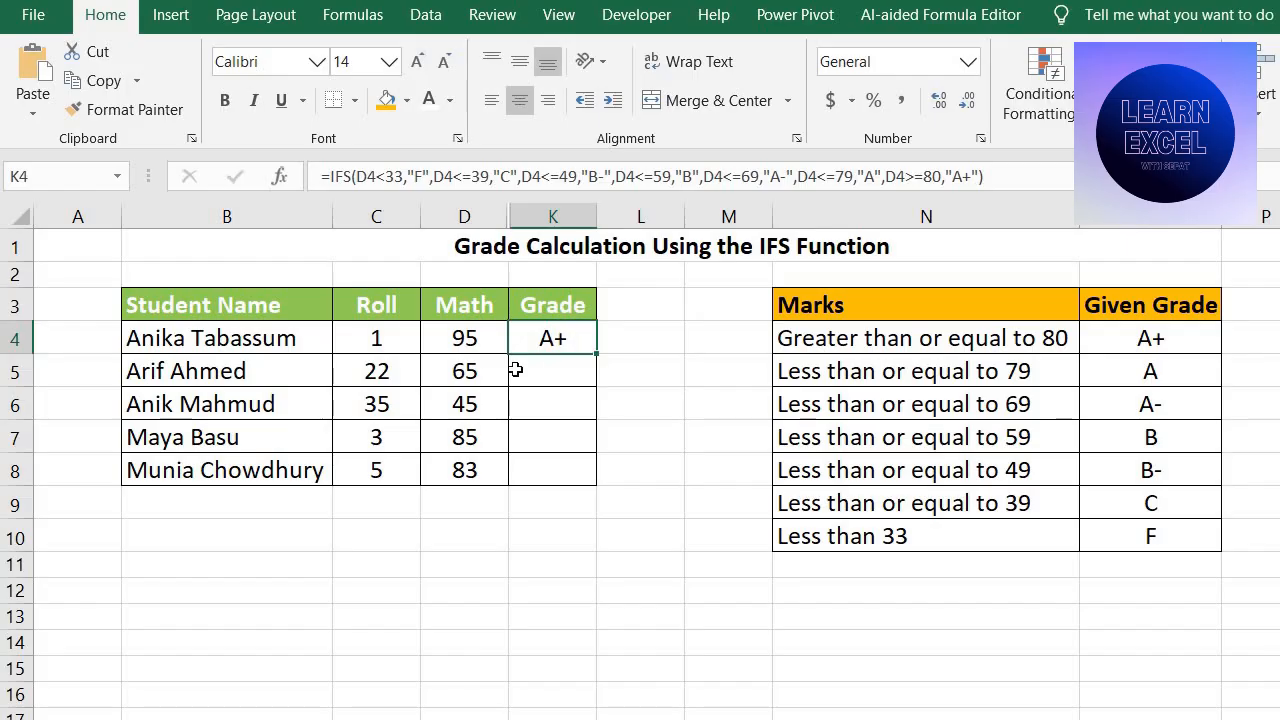
left_click(455, 374)
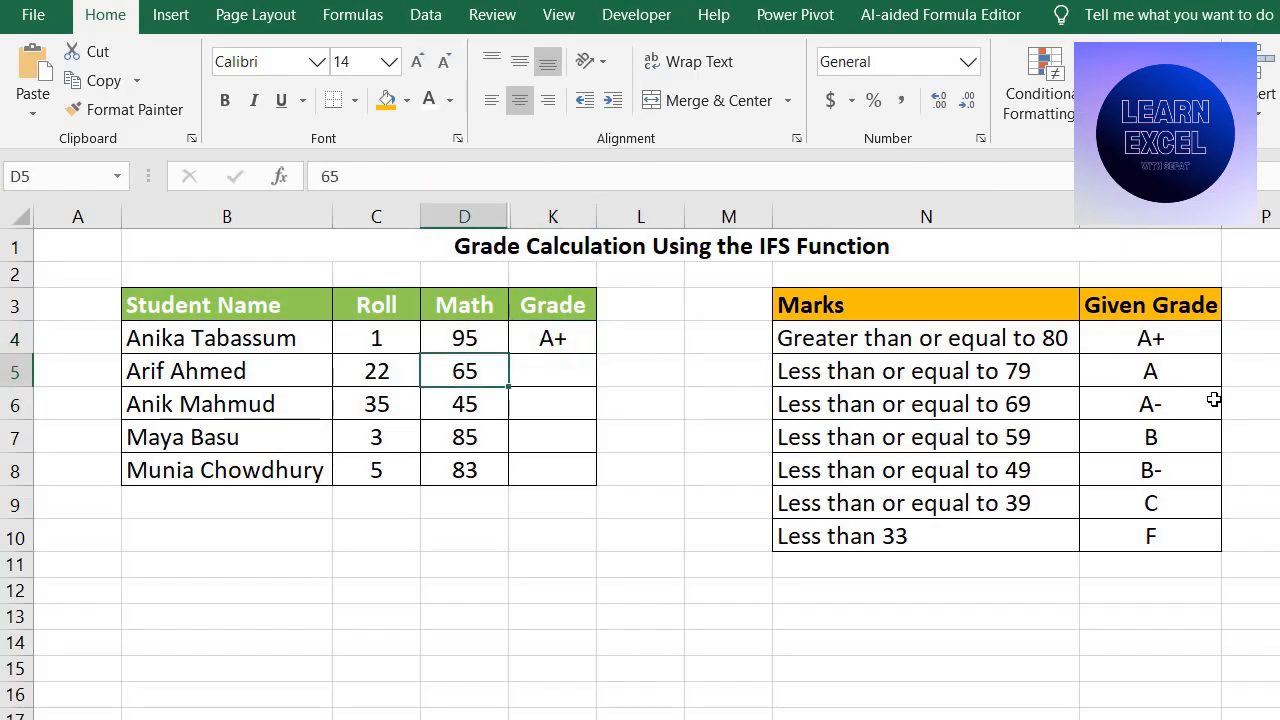
left_click(1026, 401)
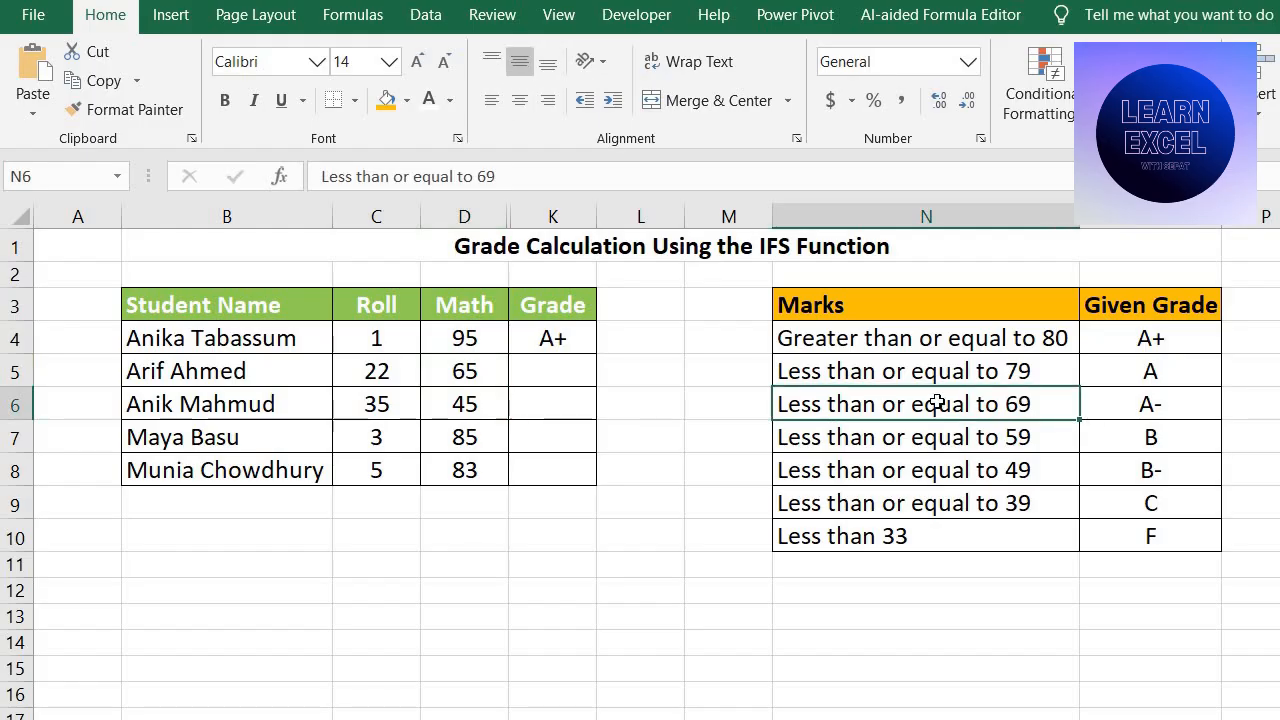
left_click(1126, 412)
- Fill the IFS formula from K4 down the Grade column to K8
left_click(586, 341)
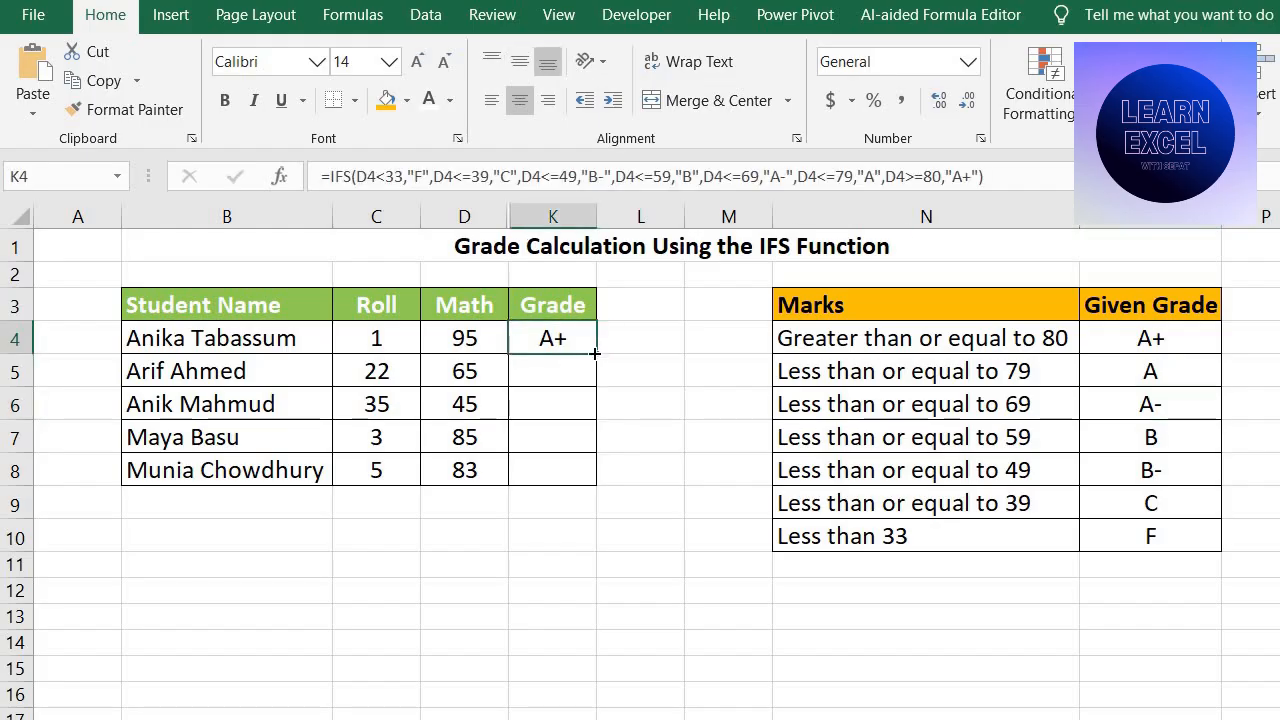
left_click_drag(594, 353, 592, 475)
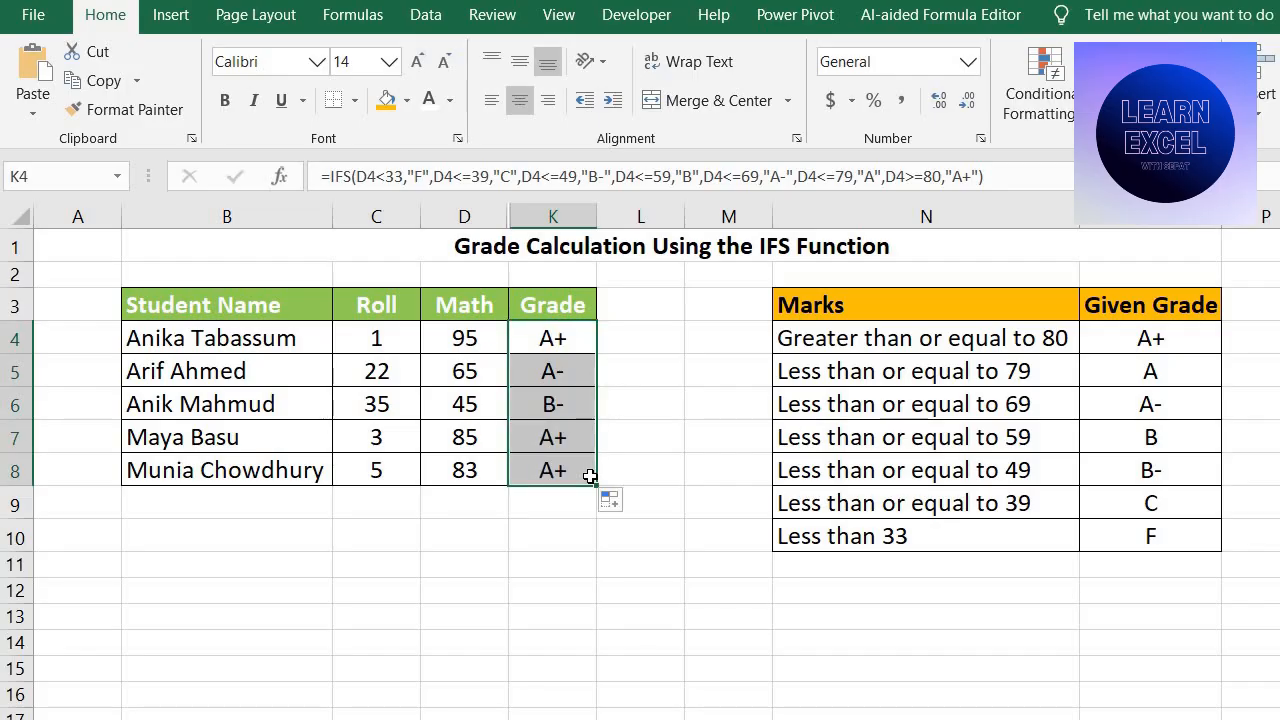